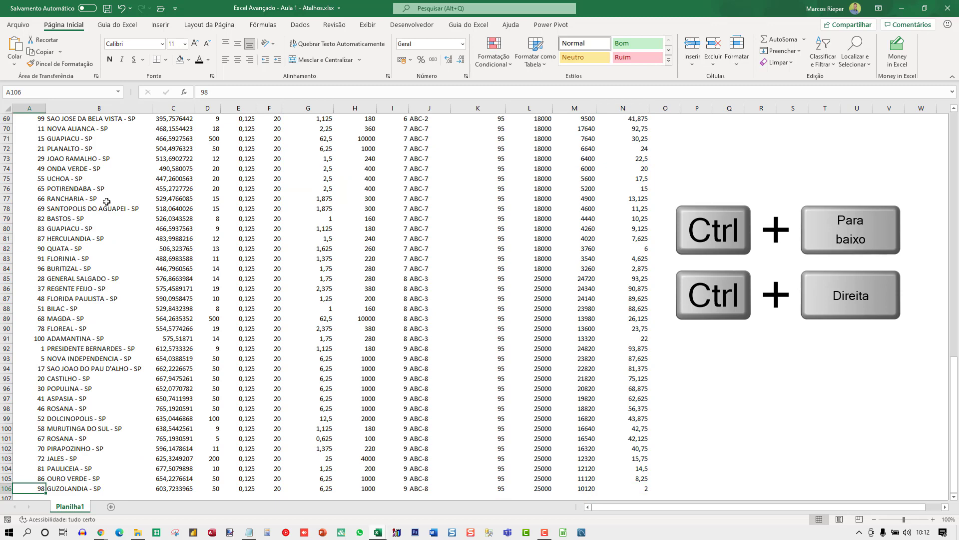
# Go from the last Pedido entry to the header row and select the Peso header in F6
pyautogui.hotkey('ctrl', 'Up')
pyautogui.press('Right')
pyautogui.press('Right')
pyautogui.press('Right')
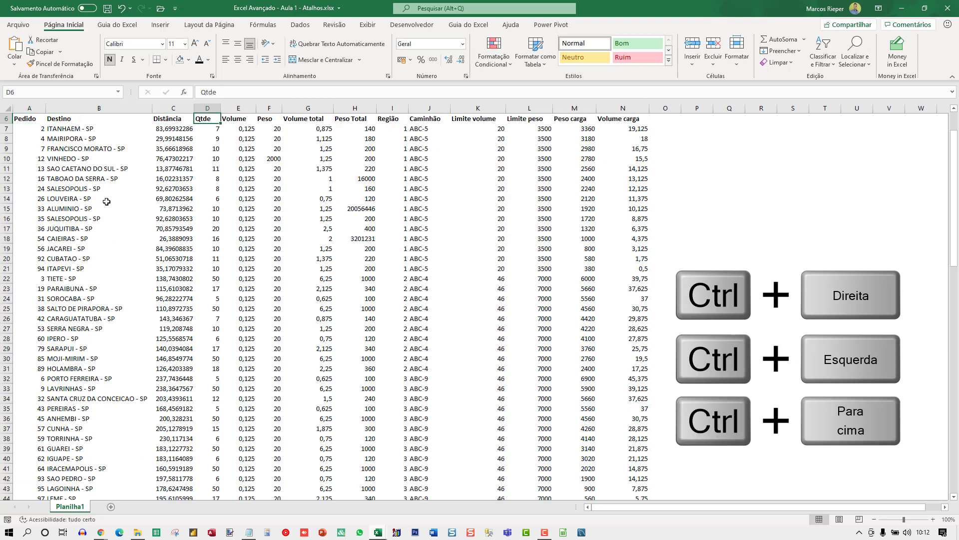
pyautogui.press('Right')
pyautogui.press('Right')
pyautogui.scroll(2, 81, 218)
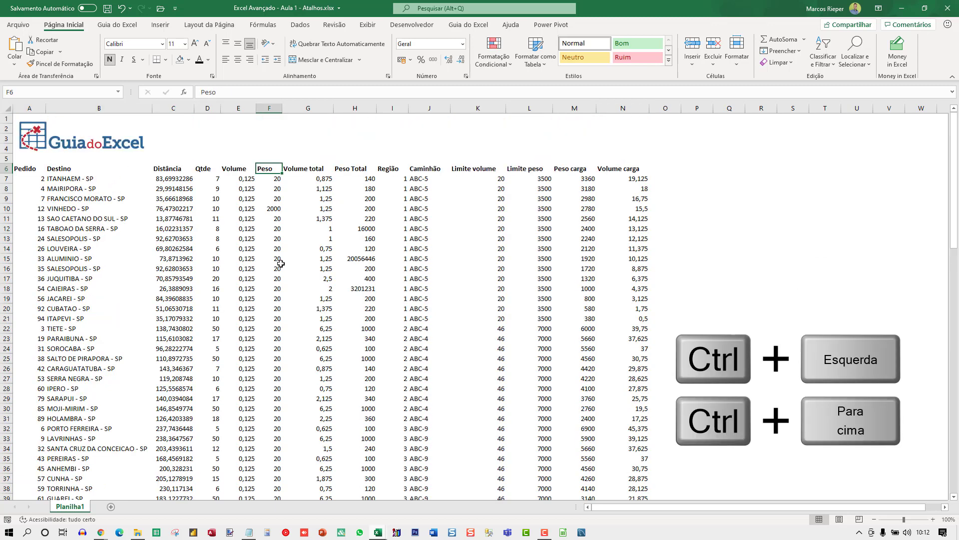
# Go to the last Peso entry, return to the header row, and finish at the table's last cell, N106
pyautogui.hotkey('ctrl', 'Down')
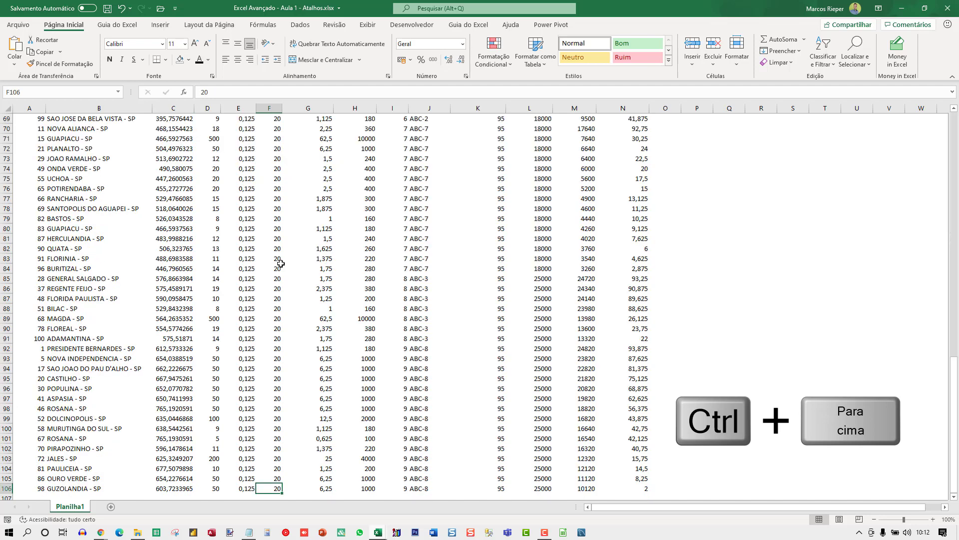
pyautogui.hotkey('ctrl', 'Up')
pyautogui.hotkey('ctrl', 'Left')
pyautogui.hotkey('ctrl', 'Right')
pyautogui.hotkey('ctrl', 'Down')
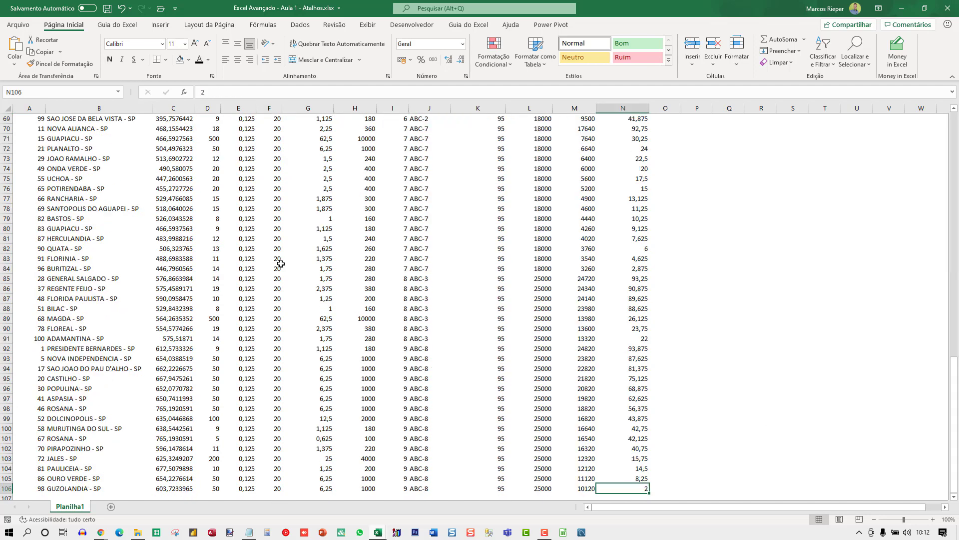
# Go around the table's corner cells from A106 to A6, N6 and N106, ending back at A6
pyautogui.hotkey('ctrl', 'Left')
pyautogui.hotkey('ctrl', 'Up')
pyautogui.hotkey('ctrl', 'Right')
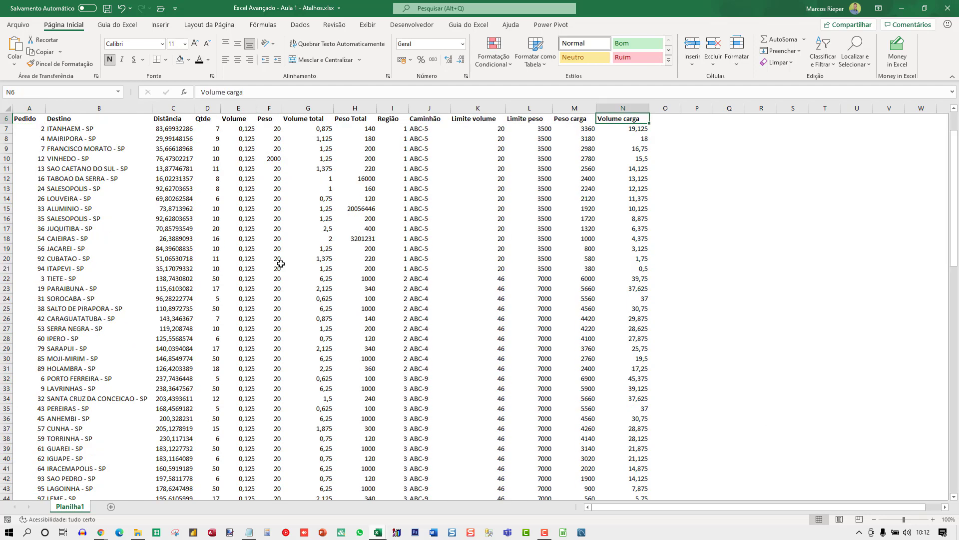
pyautogui.hotkey('ctrl', 'Down')
pyautogui.hotkey('ctrl', 'Left')
pyautogui.hotkey('ctrl', 'Up')
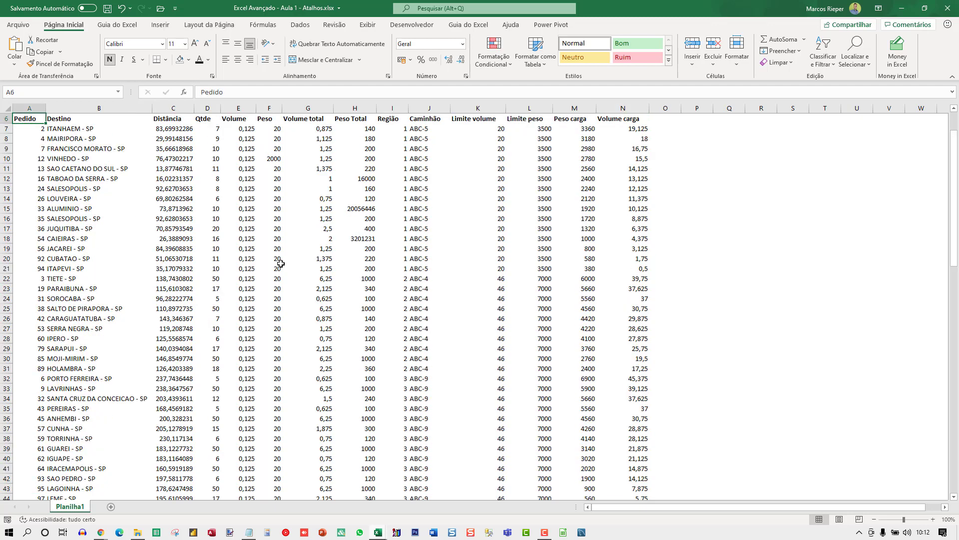
# Clear the destination in B15 and move between the filled blocks above and below the gap
pyautogui.press('Right')
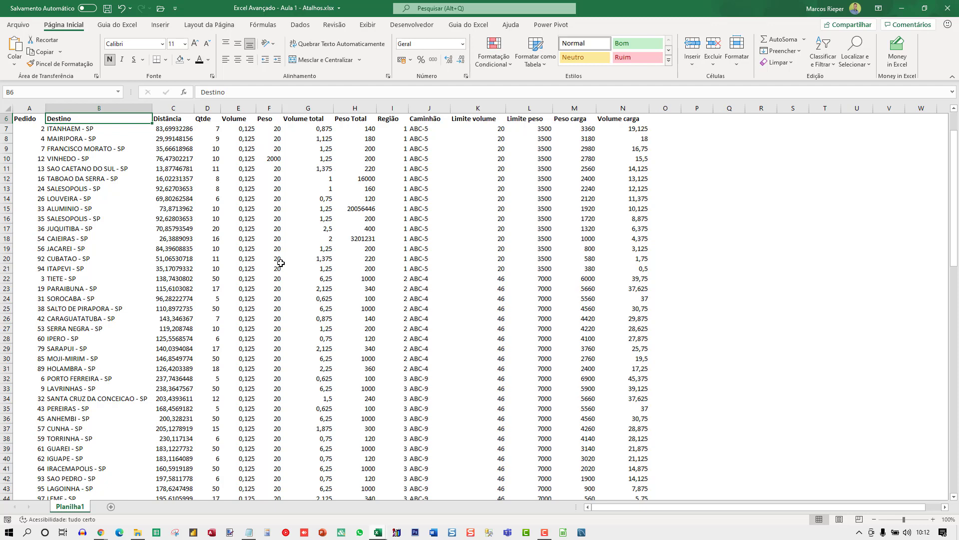
pyautogui.press('Down')
pyautogui.press('Down')
pyautogui.press('Down')
pyautogui.press('Down')
pyautogui.press('Down')
pyautogui.press('Down')
pyautogui.press('Down')
pyautogui.press('Down')
pyautogui.press('Down')
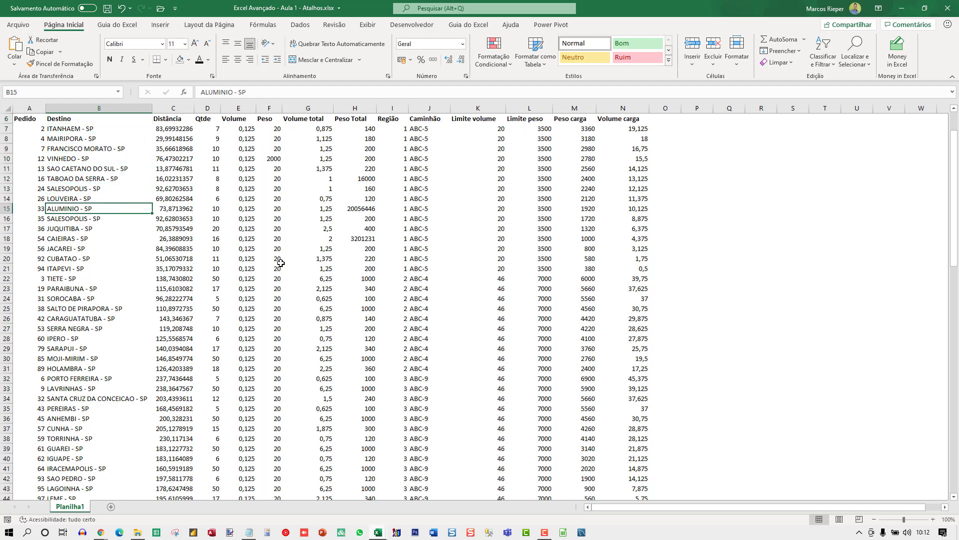
pyautogui.press('Delete')
pyautogui.press('Up')
pyautogui.hotkey('ctrl', 'Up')
pyautogui.hotkey('ctrl', 'Down')
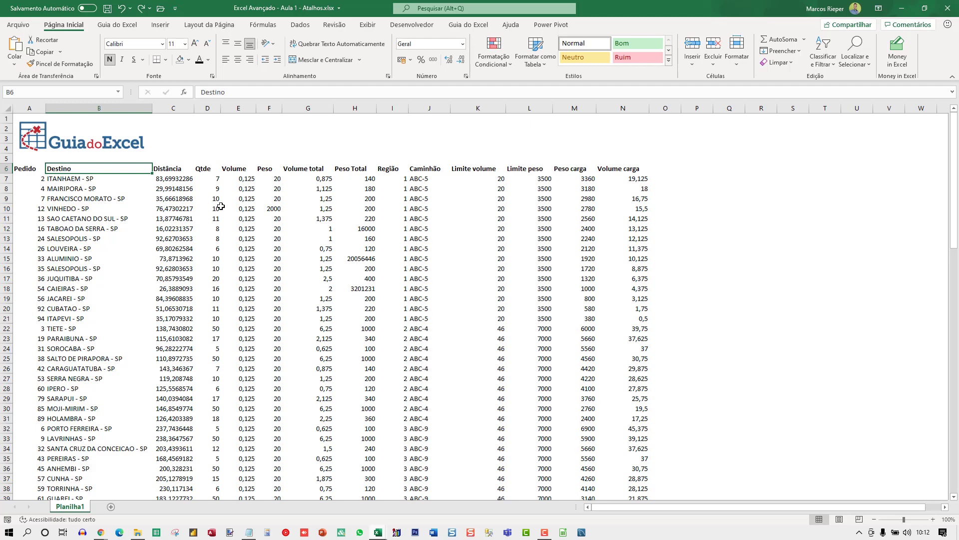
# Select the headers from Destino to Volume carga, then only from Destino back to Pedido
pyautogui.hotkey('ctrl', 'shift', 'Right')
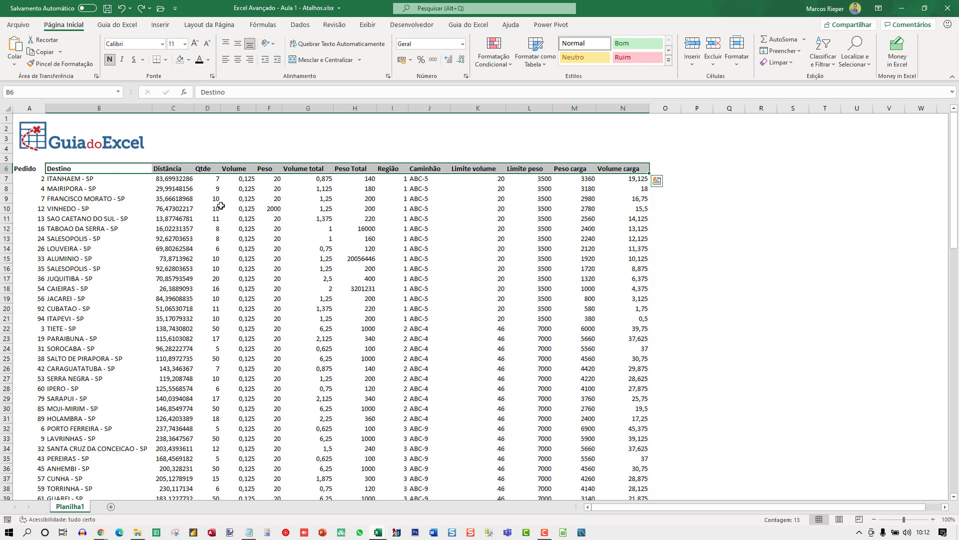
pyautogui.hotkey('ctrl', 'shift', 'Left')
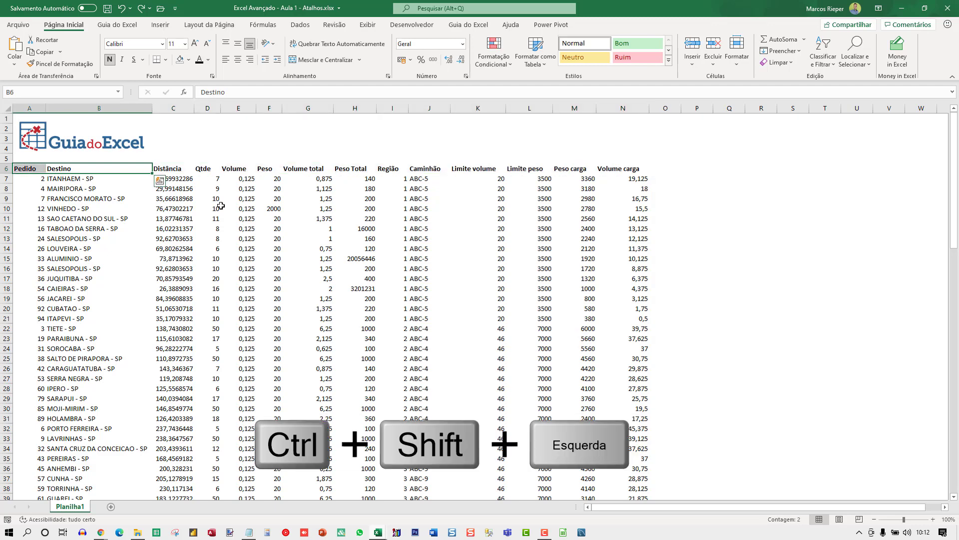
# Select the header cells from Região back to Pedido, A6:I6, starting at I6
pyautogui.press('Right')
pyautogui.press('Right')
pyautogui.press('Right')
pyautogui.press('Right')
pyautogui.press('Right')
pyautogui.press('Right')
pyautogui.press('Right')
pyautogui.hotkey('ctrl', 'shift', 'Left')
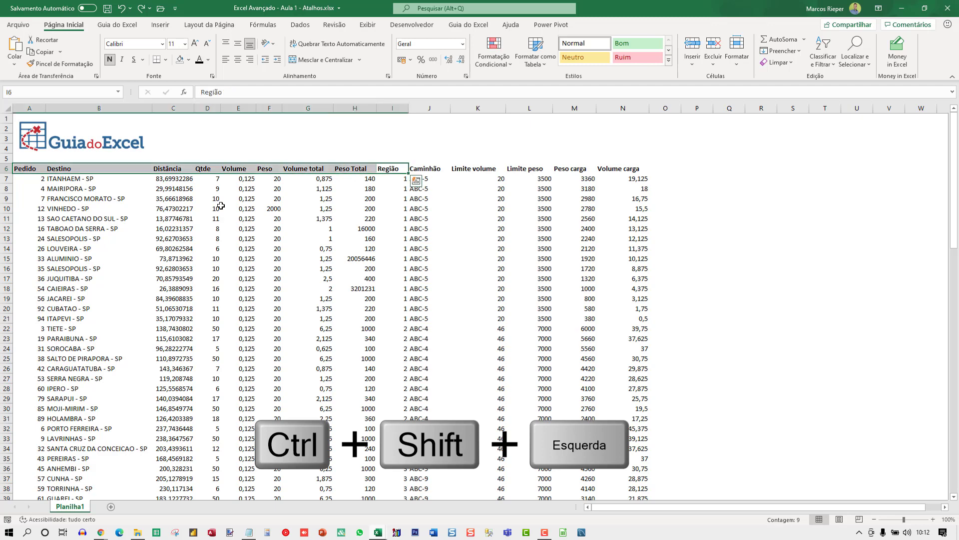
# Select the Região column from its header down to I106, then from I106 back up to the header
pyautogui.press('Right')
pyautogui.press('Left')
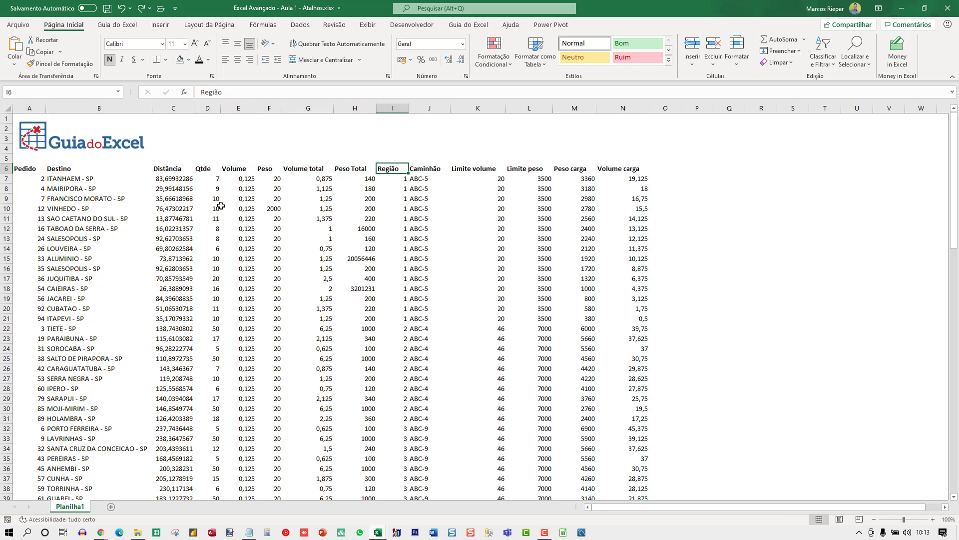
pyautogui.hotkey('ctrl', 'shift', 'Down')
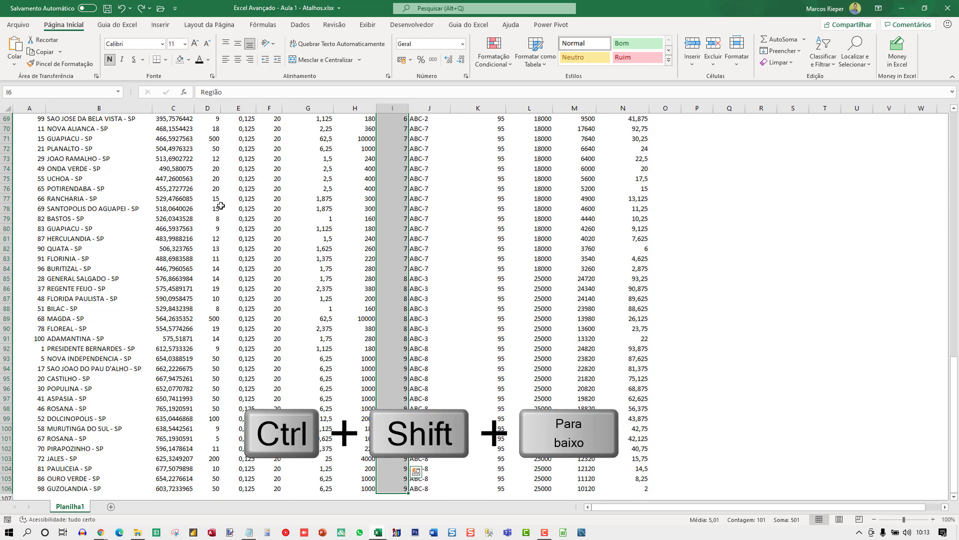
pyautogui.press('Down')
pyautogui.hotkey('ctrl', 'Down')
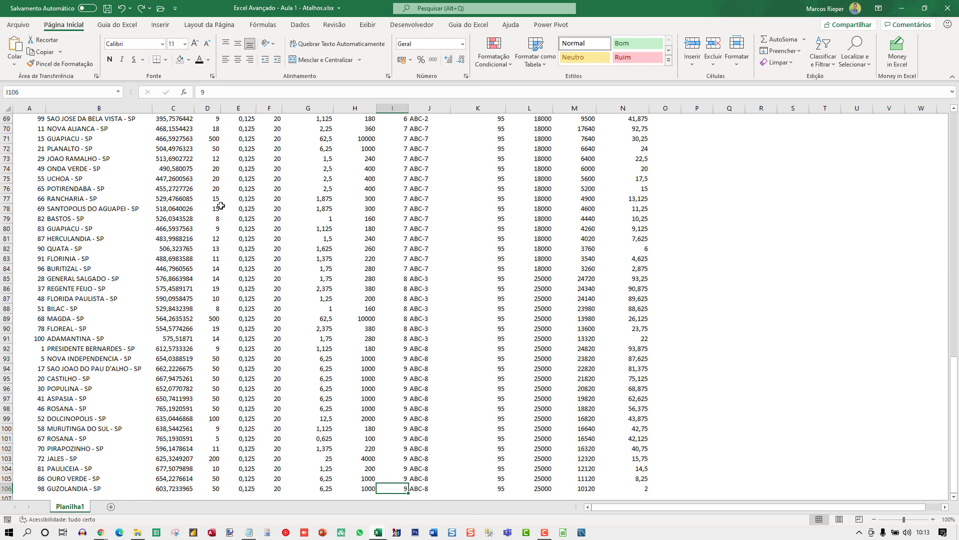
pyautogui.hotkey('ctrl', 'shift', 'Up')
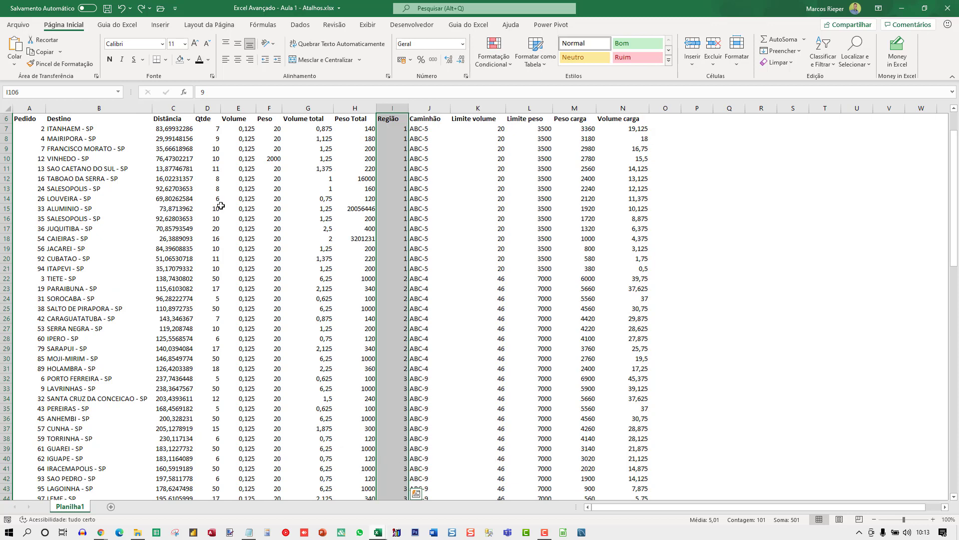
# Select the Caminhão column from J106 up to its header and extend the selection to Pedido, covering A6:J106
pyautogui.press('Right')
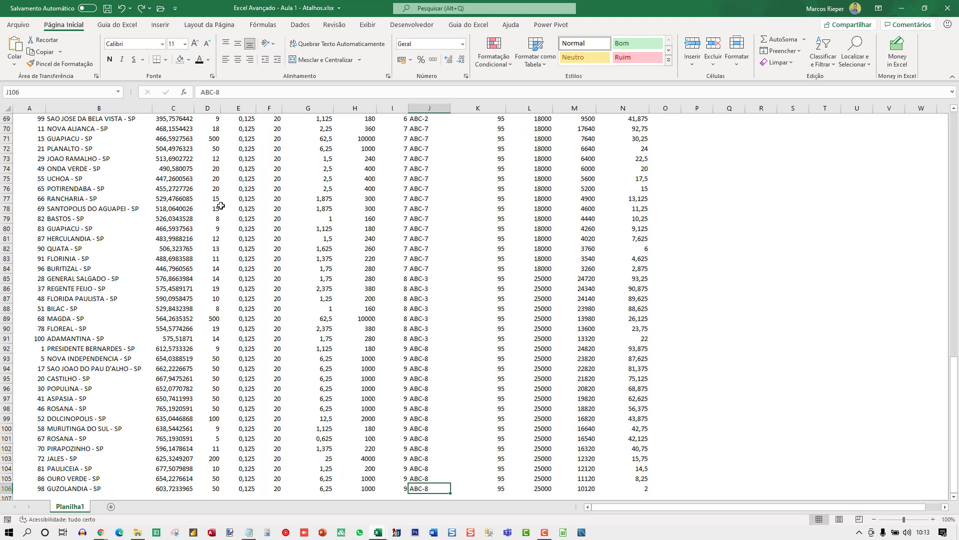
pyautogui.hotkey('ctrl', 'shift', 'Up')
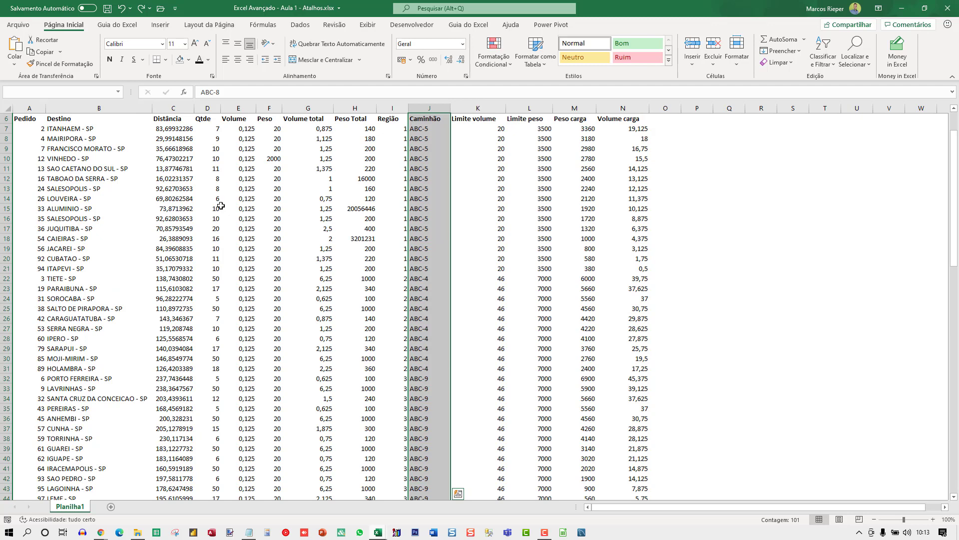
pyautogui.hotkey('ctrl', 'shift', 'Left')
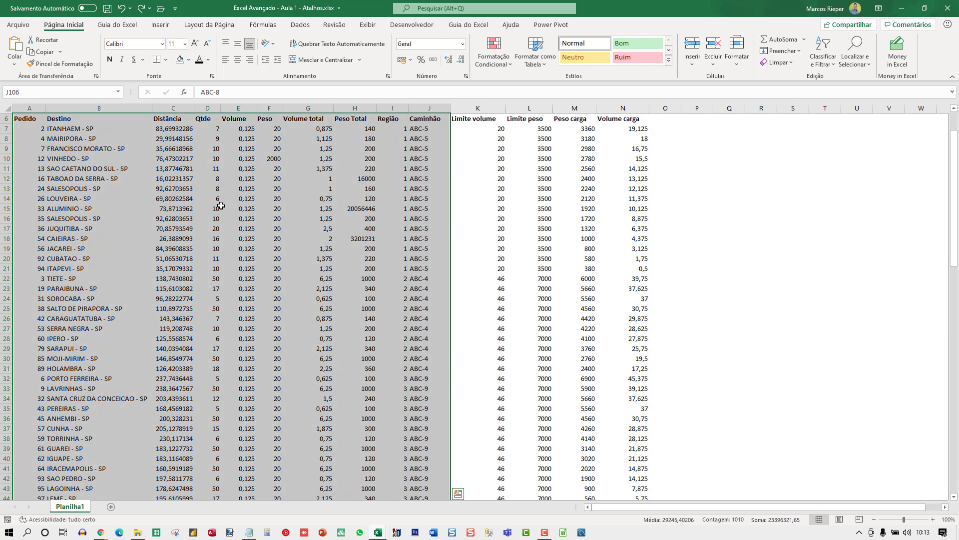
# Select the entire table from N106 up to the header row and across to the Pedido column
pyautogui.press('Right')
pyautogui.press('Right')
pyautogui.press('Right')
pyautogui.press('Right')
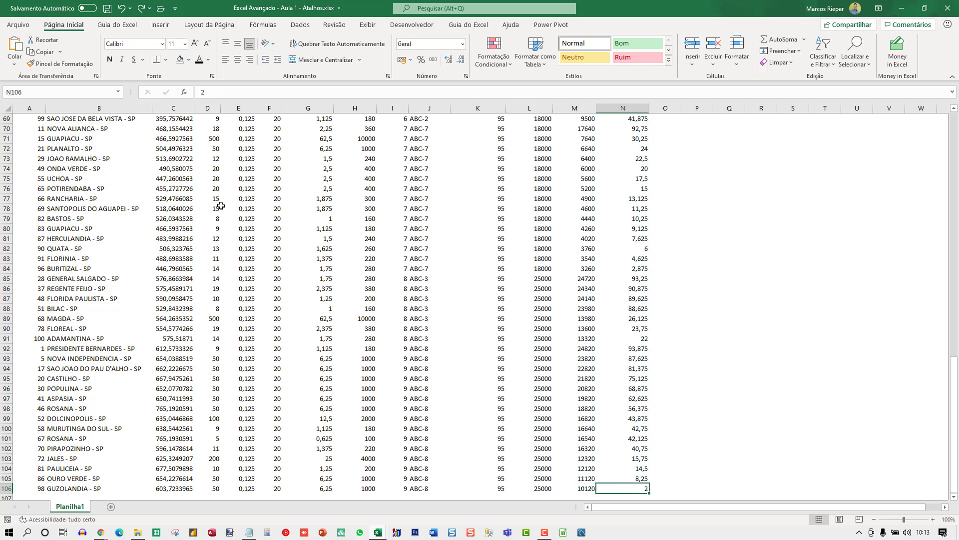
pyautogui.hotkey('ctrl', 'shift', 'Up')
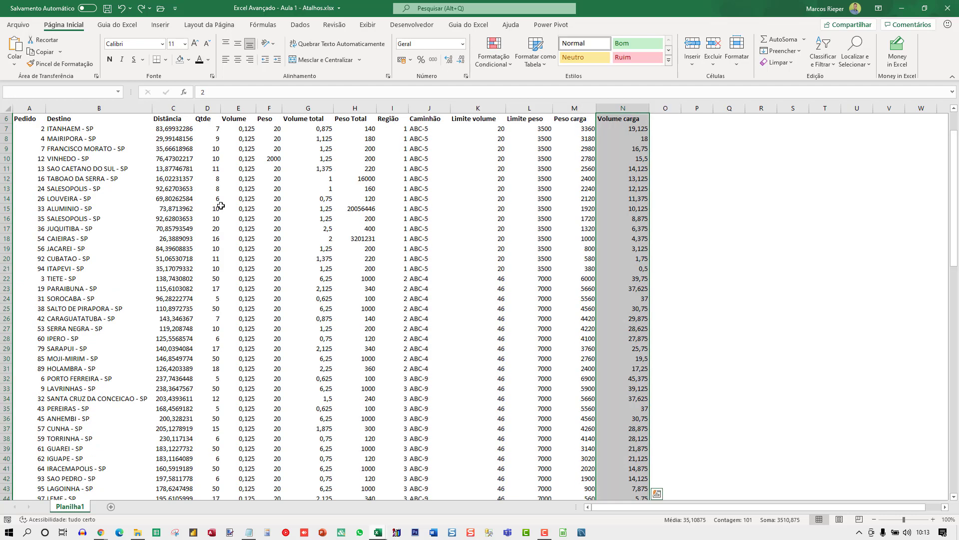
pyautogui.hotkey('ctrl', 'shift', 'Left')
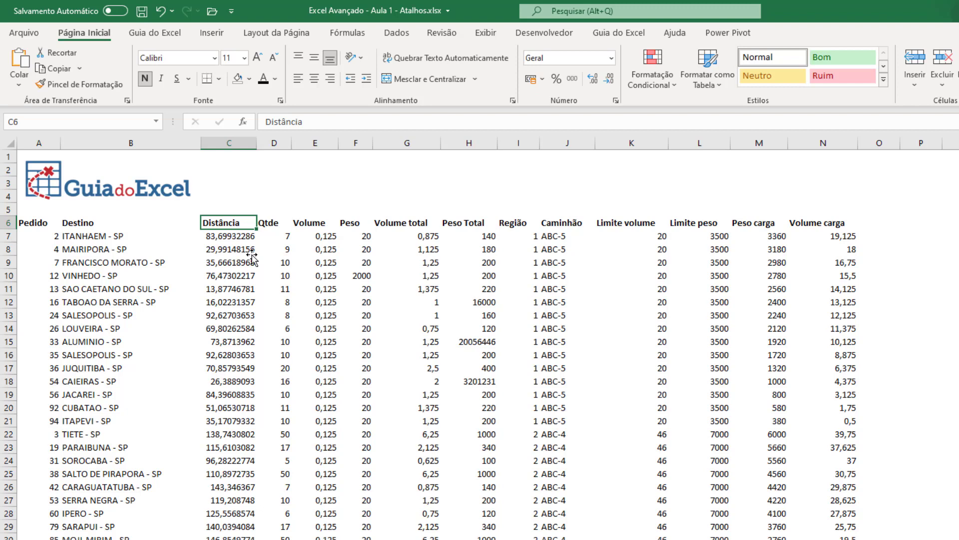
# Turn on AutoFilter for the table headers and select the Peso Total header in H6
pyautogui.hotkey('ctrl', 'shift', 'l')
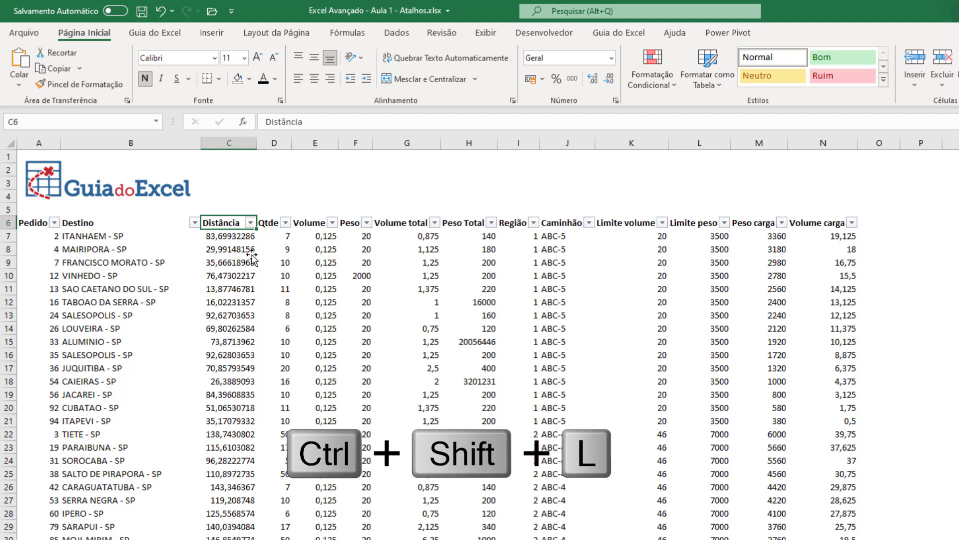
pyautogui.press('Right')
pyautogui.press('Right')
pyautogui.press('Right')
pyautogui.press('Right')
pyautogui.press('Right')
pyautogui.press('Right')
pyautogui.press('Right')
pyautogui.press('Right')
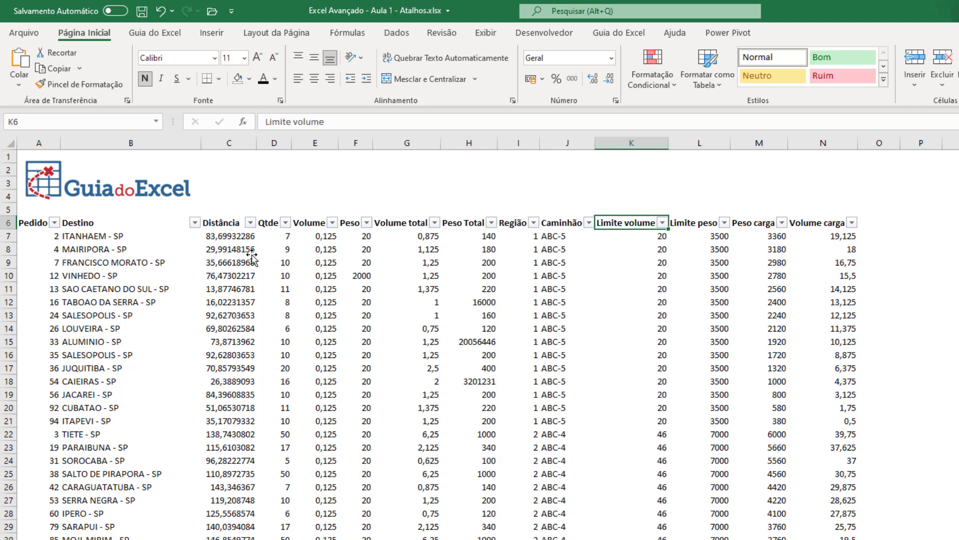
pyautogui.press('Left')
pyautogui.press('Left')
pyautogui.press('Left')
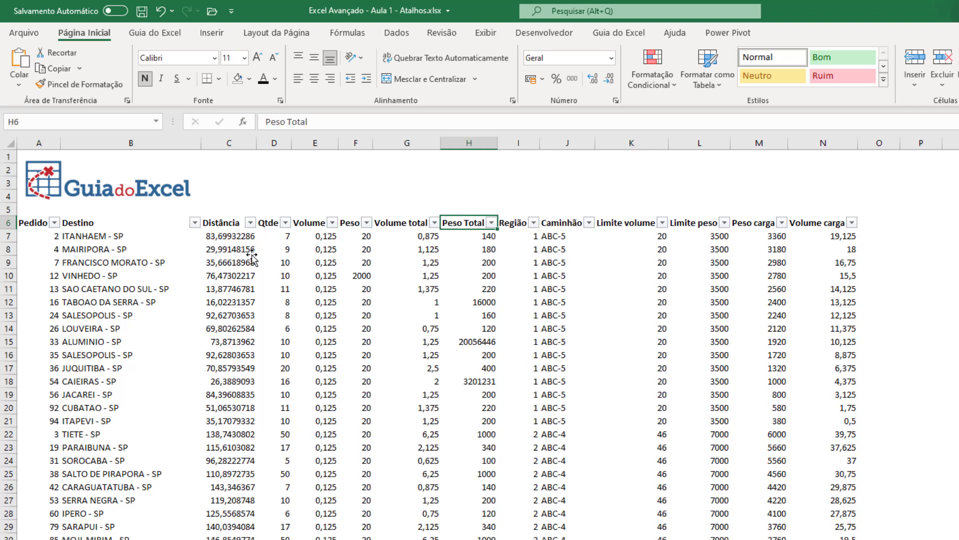
# Examine the number filter options for the Peso Total column and close them without applying a filter
pyautogui.hotkey('alt', 'Down')
pyautogui.press('Down')
pyautogui.press('Down')
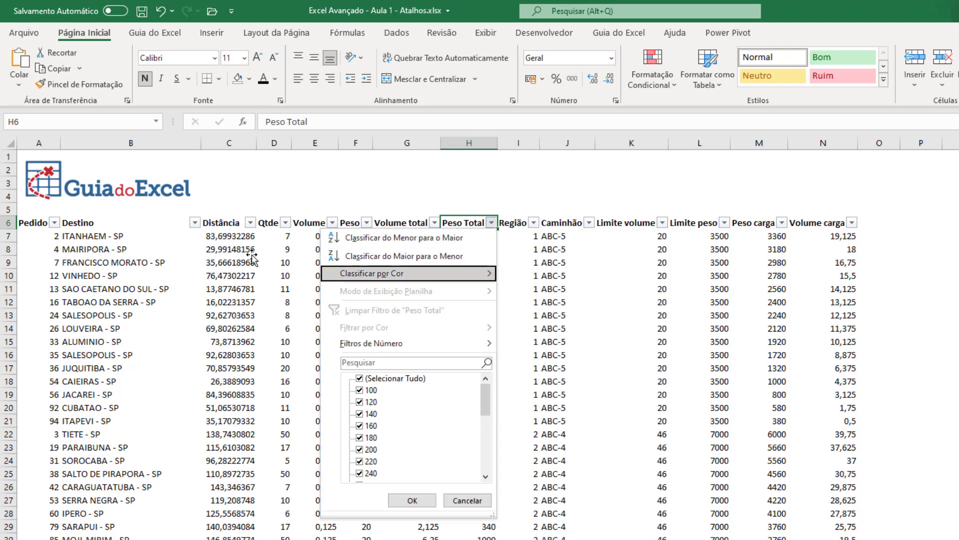
pyautogui.press('Right')
pyautogui.press('Left')
pyautogui.press('Down')
pyautogui.press('Down')
pyautogui.press('Down')
pyautogui.press('Down')
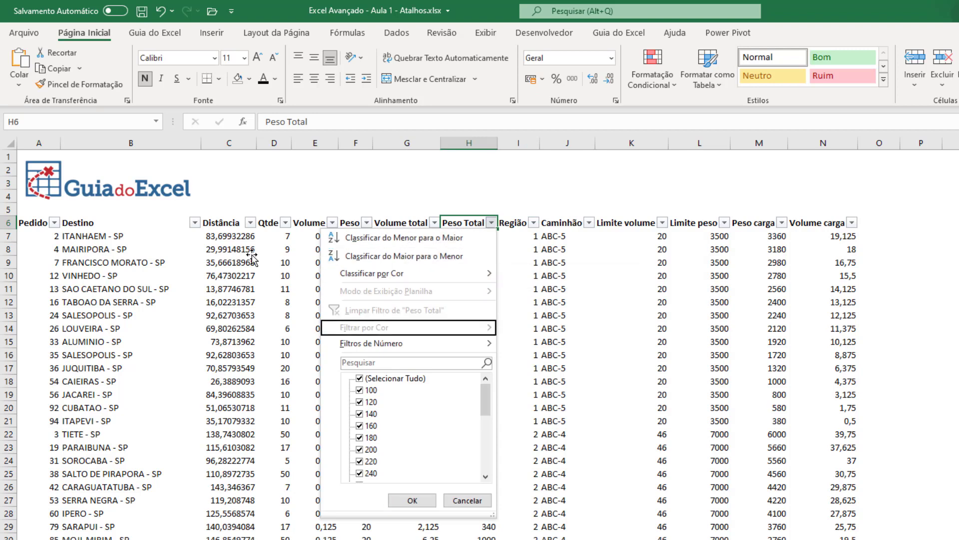
pyautogui.press('Right')
pyautogui.press('Down')
pyautogui.press('Down')
pyautogui.press('Down')
pyautogui.press('Down')
pyautogui.press('Down')
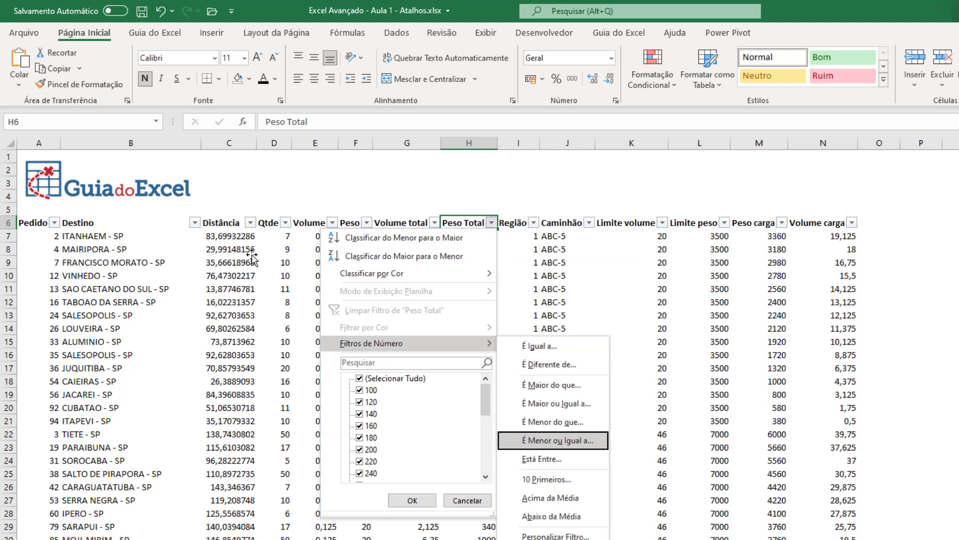
pyautogui.press('Escape')
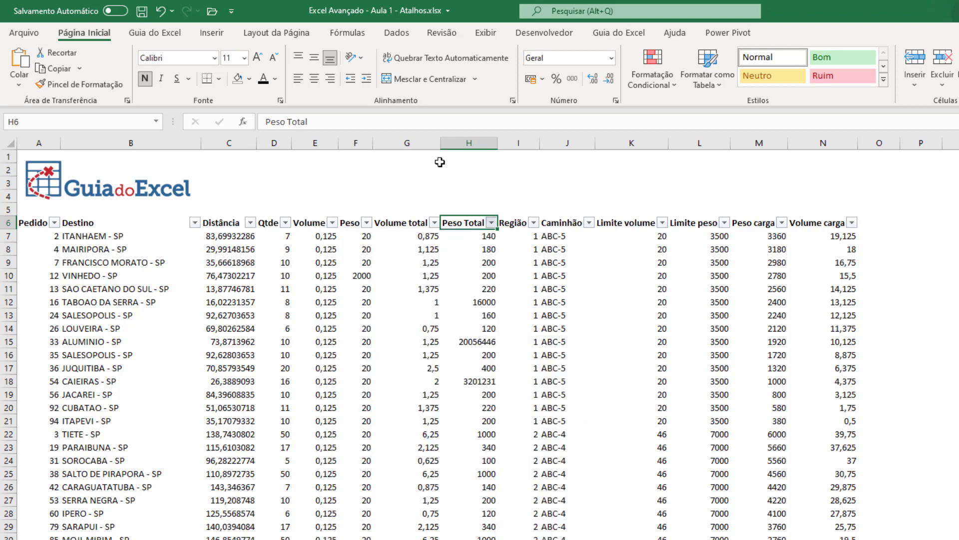
# Look through the sorting and filtering options offered for the Peso Total column
pyautogui.hotkey('alt', 'Down')
pyautogui.press('Down')
pyautogui.press('Down')
pyautogui.press('Down')
pyautogui.press('Down')
pyautogui.press('Down')
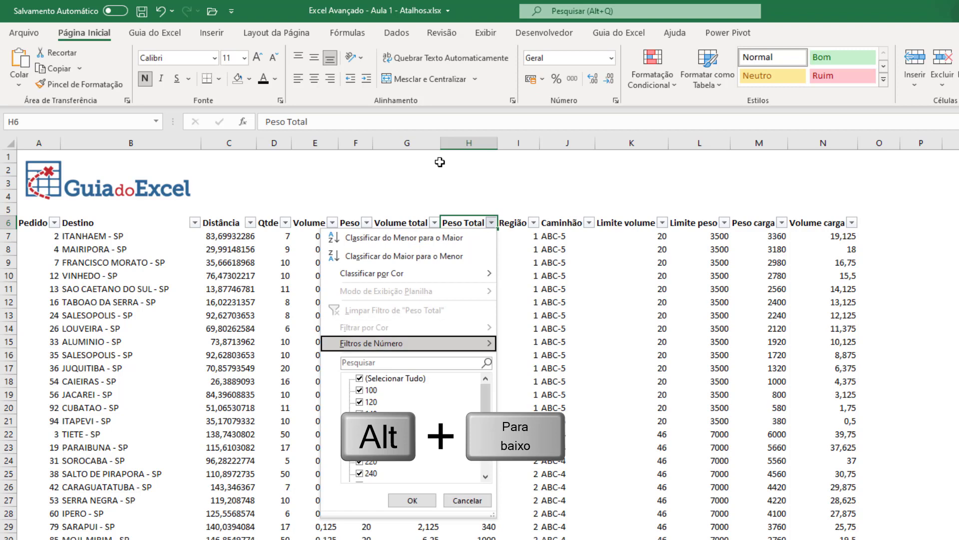
pyautogui.press('Up')
pyautogui.press('Up')
pyautogui.press('Up')
pyautogui.press('Up')
pyautogui.press('Up')
pyautogui.press('Up')
pyautogui.press('Down')
pyautogui.press('Down')
pyautogui.press('Down')
pyautogui.press('Down')
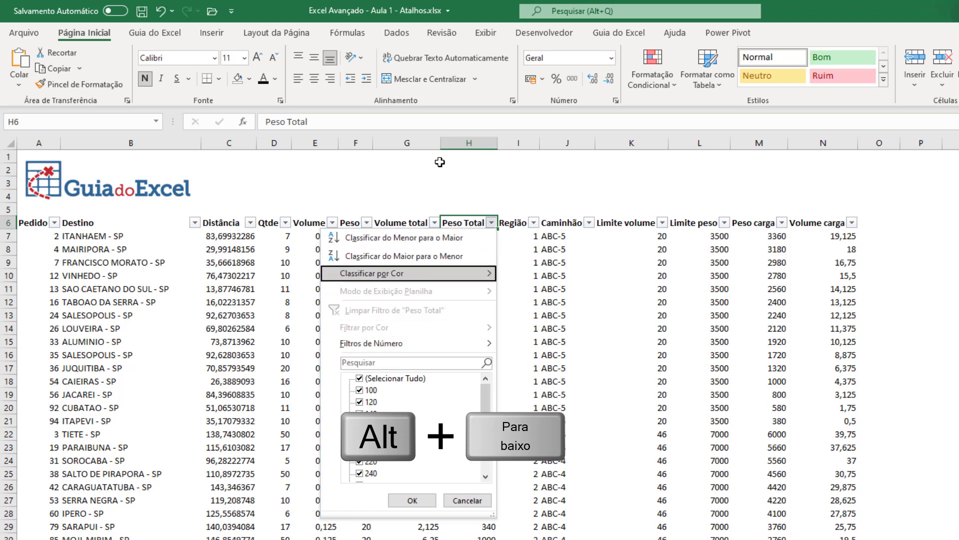
# Filter the Peso Total column with the "10 Primeiros" number filter
pyautogui.press('Down')
pyautogui.press('Down')
pyautogui.press('Right')
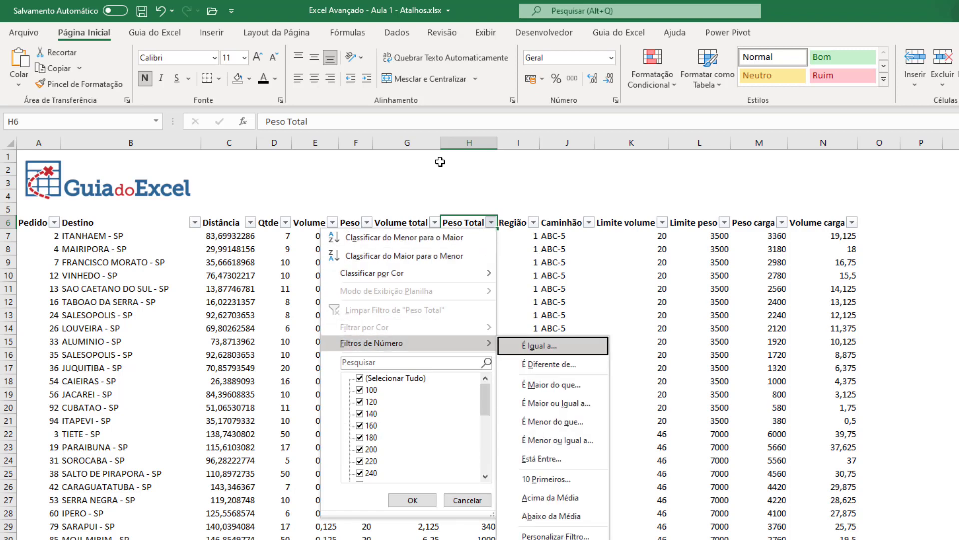
pyautogui.press('Left')
pyautogui.press('Right')
pyautogui.press('Down')
pyautogui.press('Down')
pyautogui.press('Down')
pyautogui.press('Down')
pyautogui.press('Down')
pyautogui.press('Down')
pyautogui.press('Down')
pyautogui.press('Down')
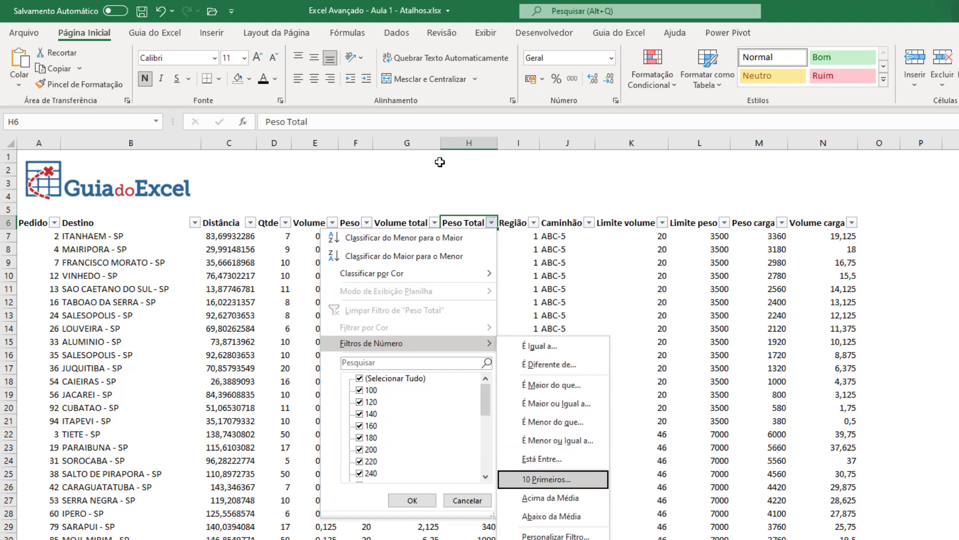
pyautogui.press('Up')
pyautogui.press('Up')
pyautogui.press('Up')
pyautogui.press('Up')
pyautogui.press('Up')
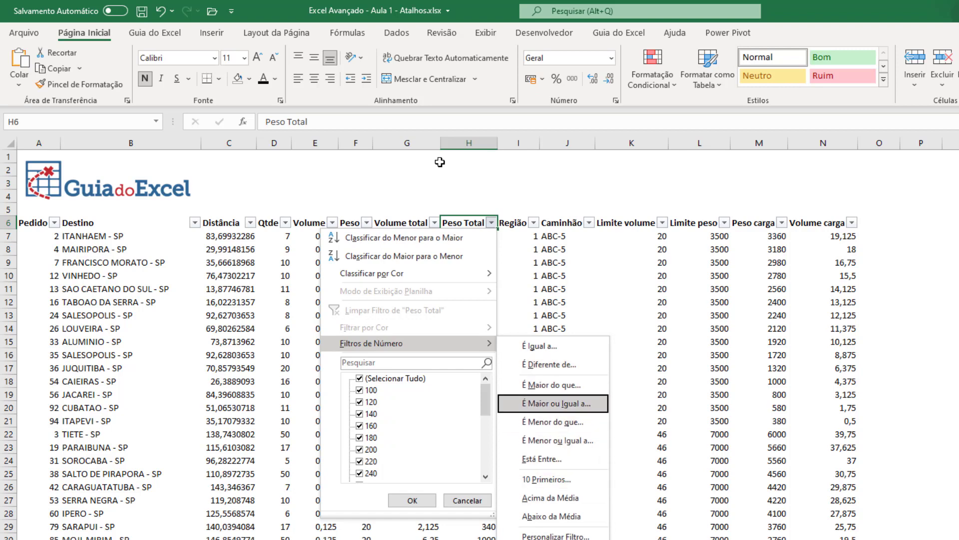
pyautogui.press('Down')
pyautogui.press('Down')
pyautogui.press('Down')
pyautogui.press('Down')
pyautogui.press('Down')
pyautogui.press('Return')
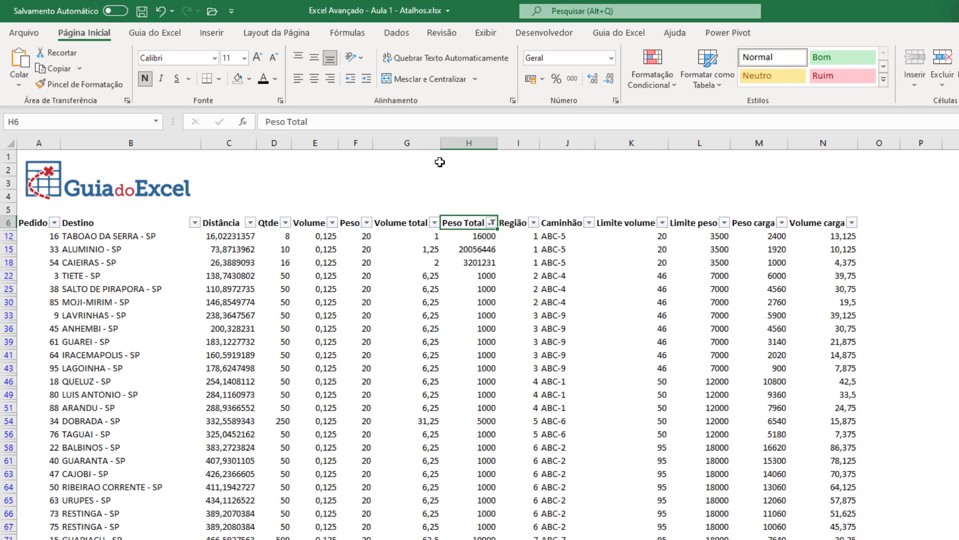
# Remove the AutoFilter from the headers and turn the data range starting at A6 into a formatted table
pyautogui.hotkey('ctrl', 'shift', 'l')
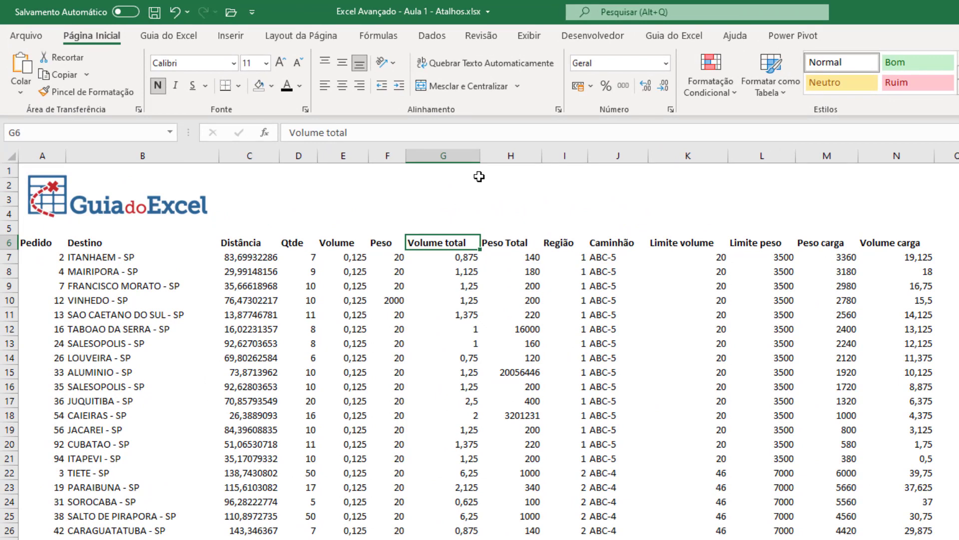
pyautogui.hotkey('alt', 't')
pyautogui.press('t')
pyautogui.press('a')
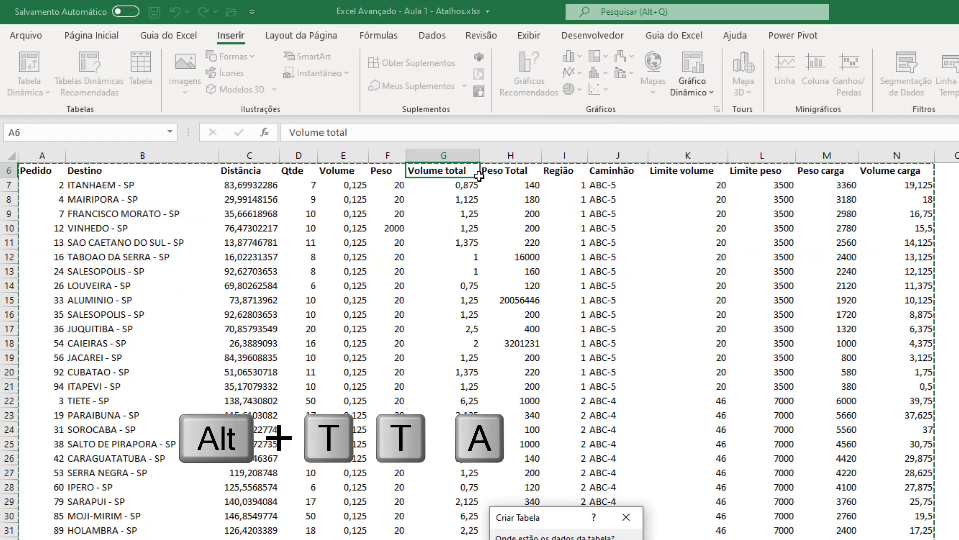
pyautogui.press('Return')
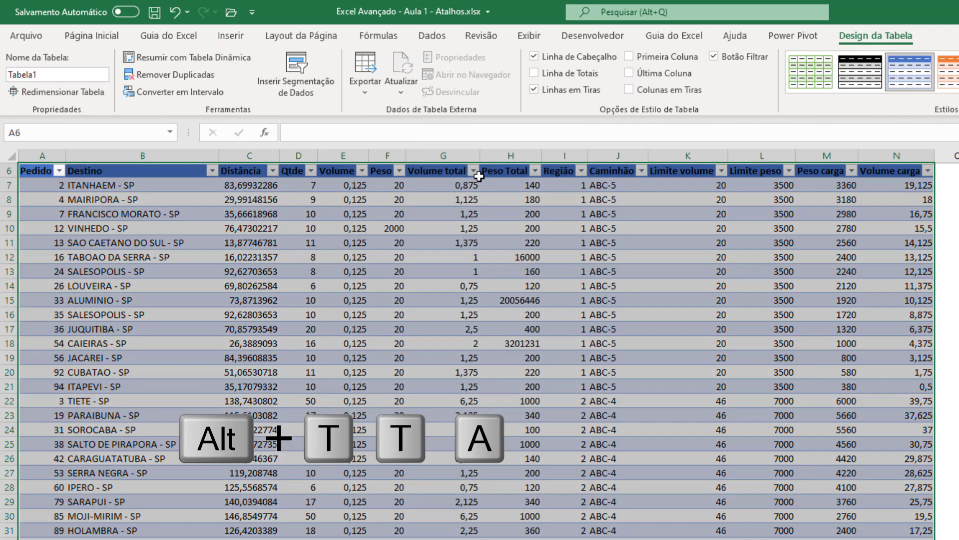
# Convert the formatted table back into a normal range, starting from cell G12
pyautogui.scroll(2, 478, 177)
pyautogui.click(429, 246)
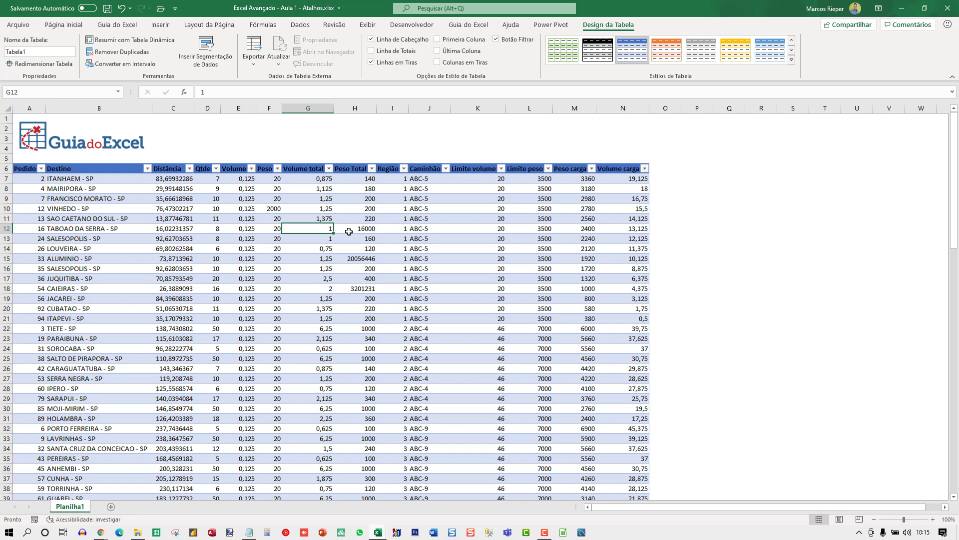
pyautogui.hotkey('alt', 'j')
pyautogui.press('i')
pyautogui.press('g')
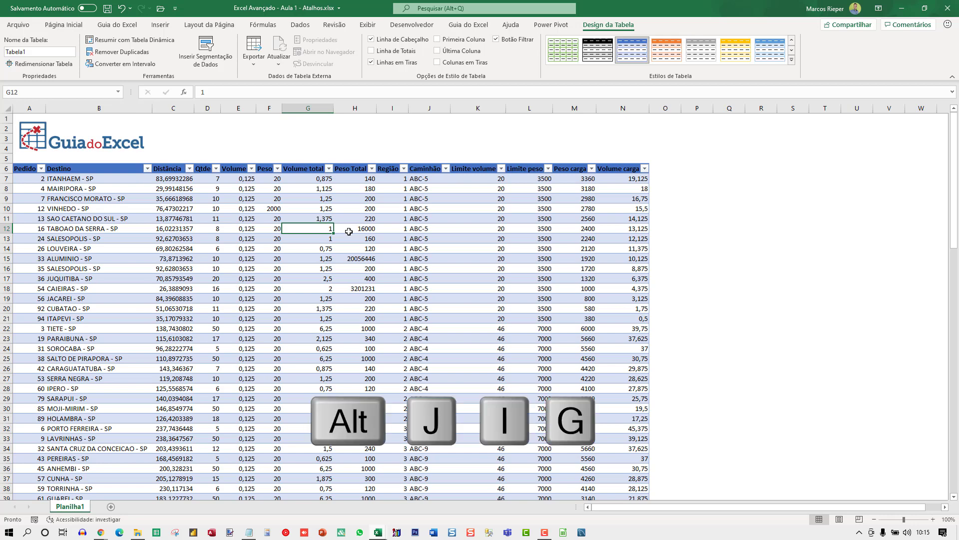
pyautogui.press('alt')
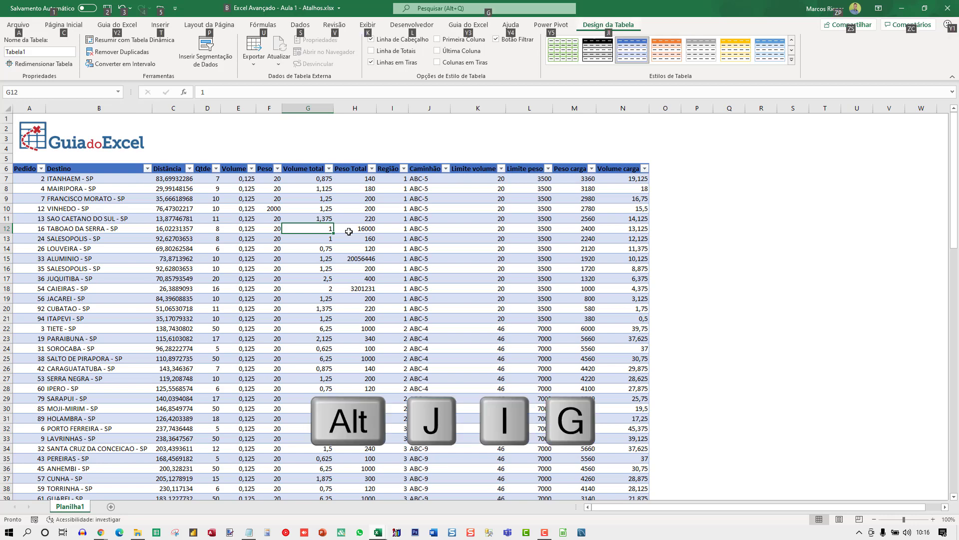
pyautogui.press('j')
pyautogui.press('i')
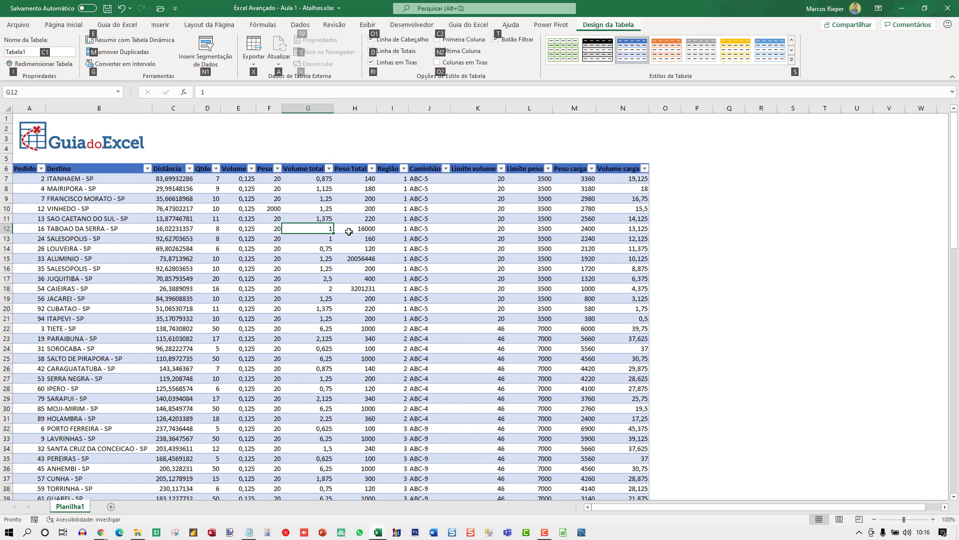
pyautogui.press('g')
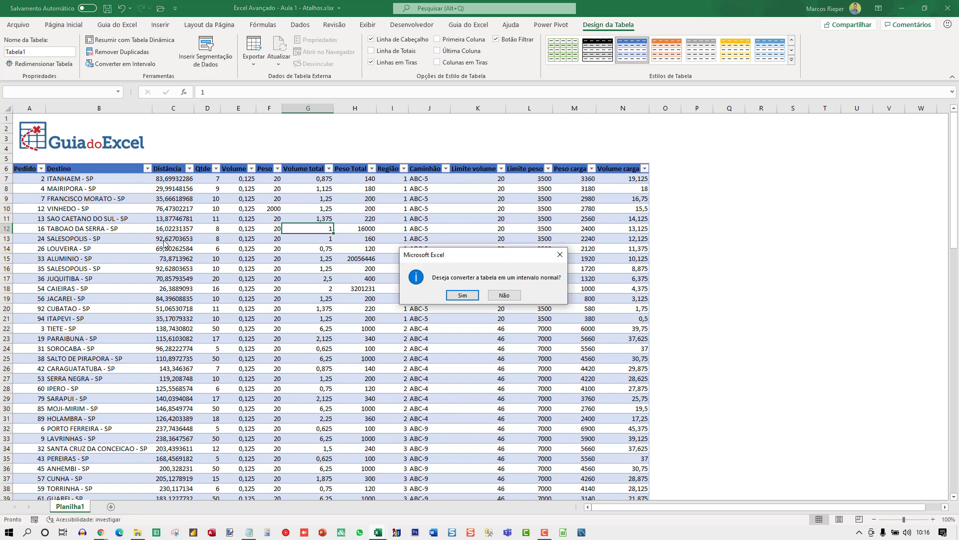
pyautogui.press('Return')
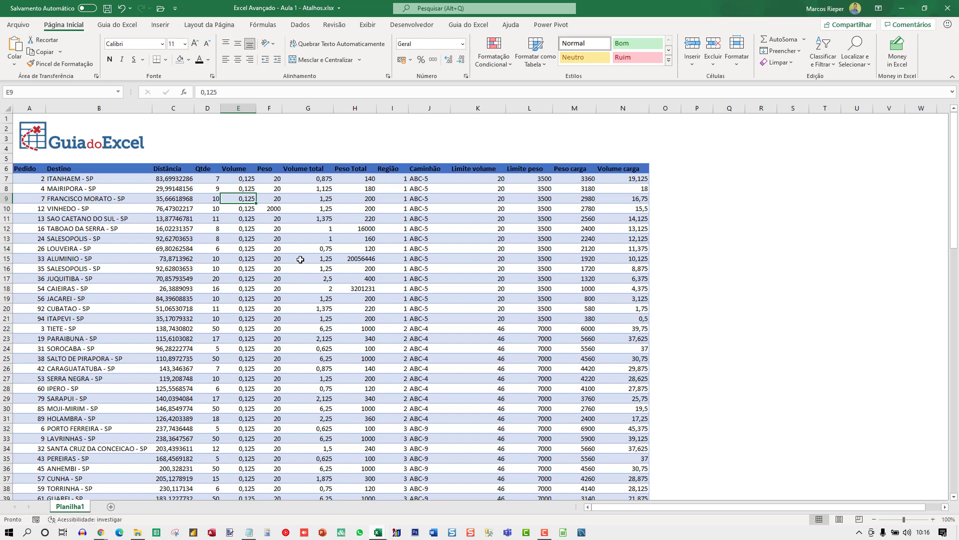
# Try renaming the Planilha1 worksheet as "sdfsdfsdfsd"
pyautogui.press('alt')
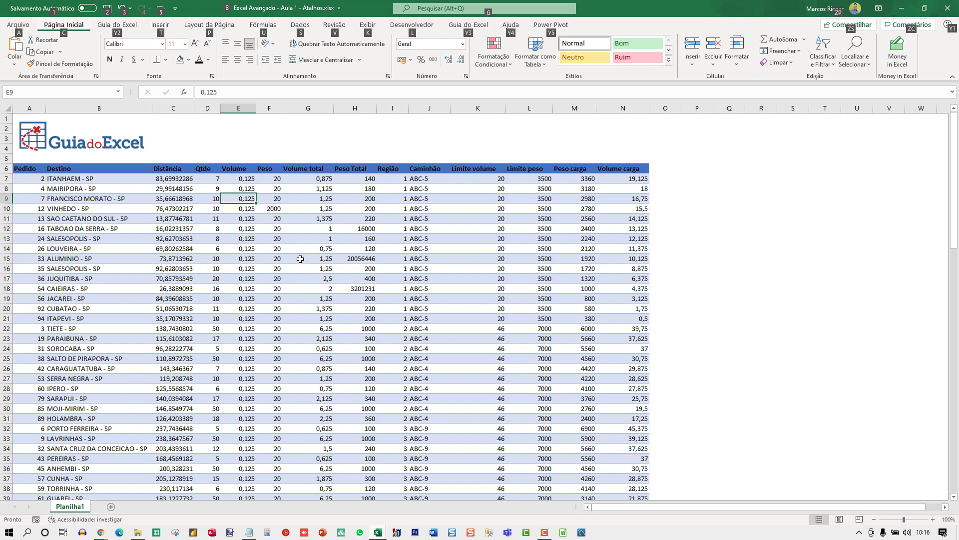
pyautogui.press('h')
pyautogui.press('o')
pyautogui.press('r')
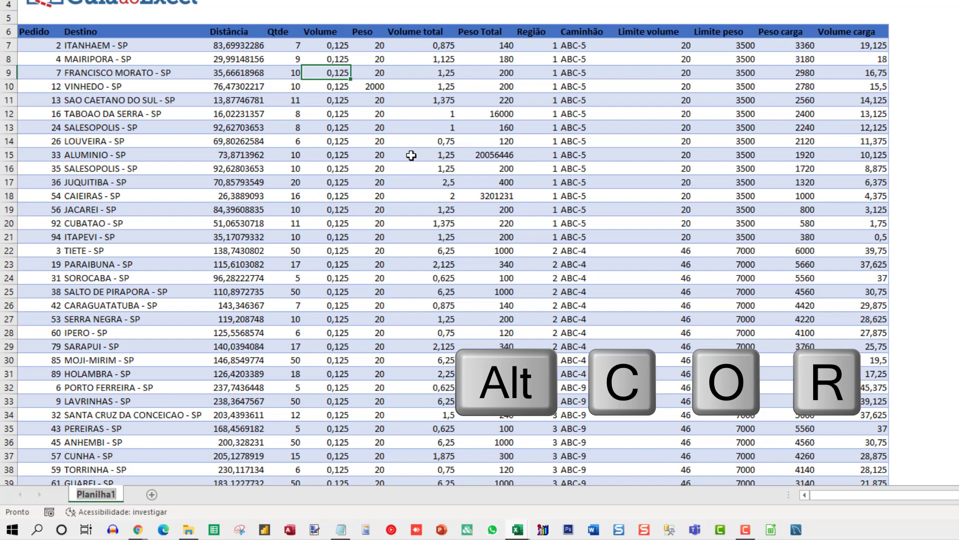
pyautogui.write('sdfsdfsdfsd')
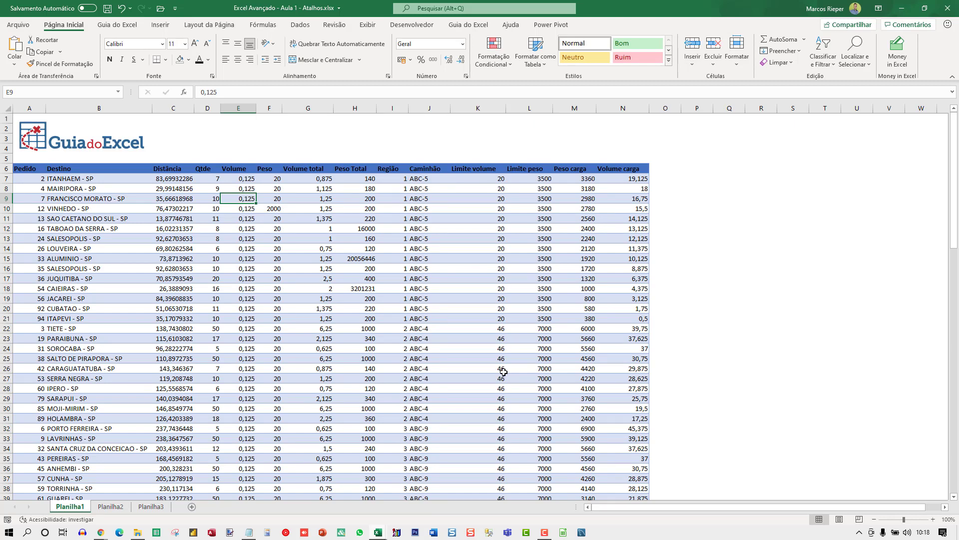
# Go forward through the worksheets to Planilha3 and return sheet by sheet to Planilha1
pyautogui.hotkey('ctrl', 'pagedown')
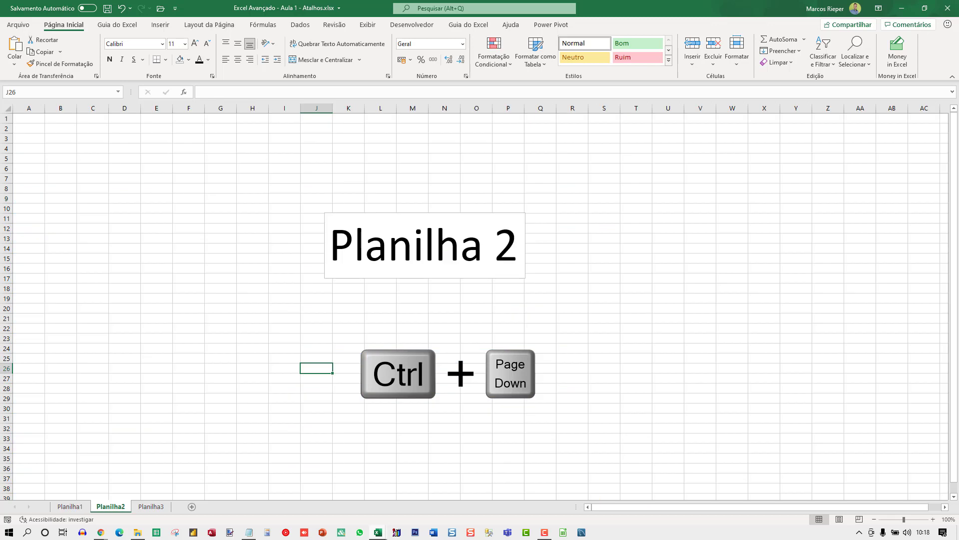
pyautogui.hotkey('ctrl', 'pagedown')
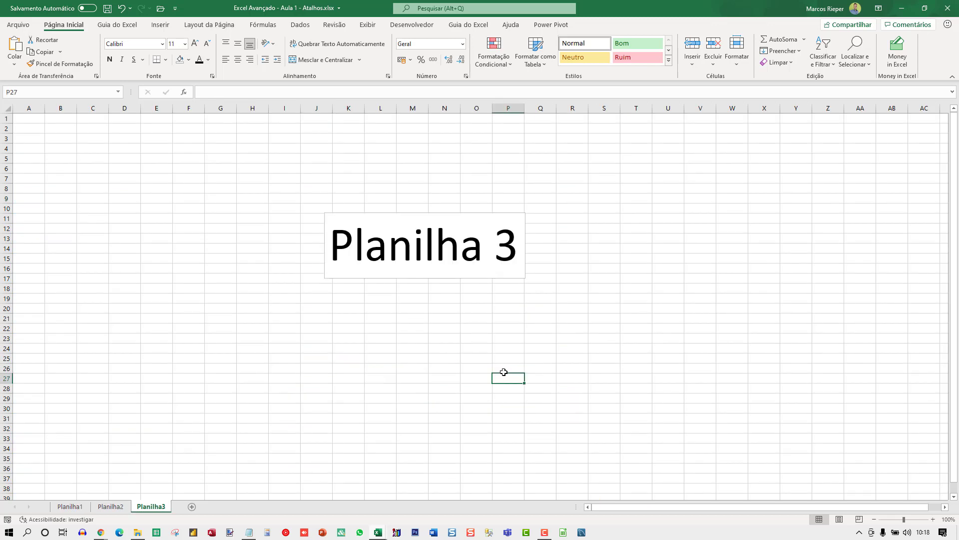
pyautogui.hotkey('ctrl', 'pageup')
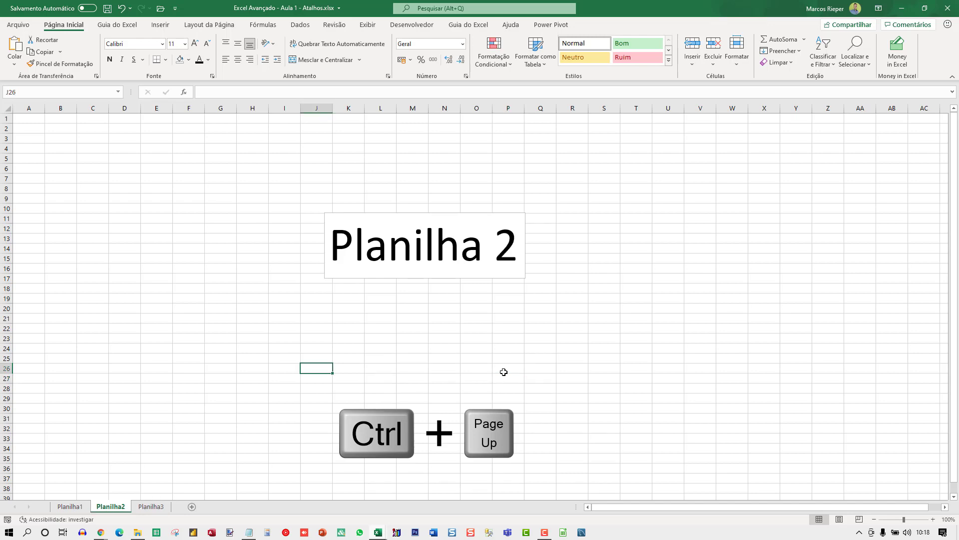
pyautogui.hotkey('ctrl', 'pageup')
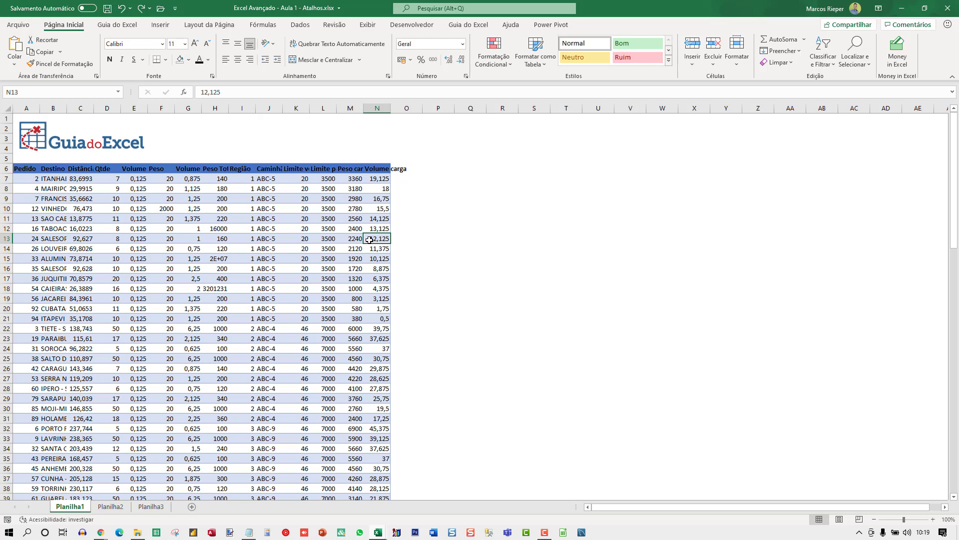
# Select the whole of column N and extend the selection column by column to column A
pyautogui.hotkey('ctrl', 'space')
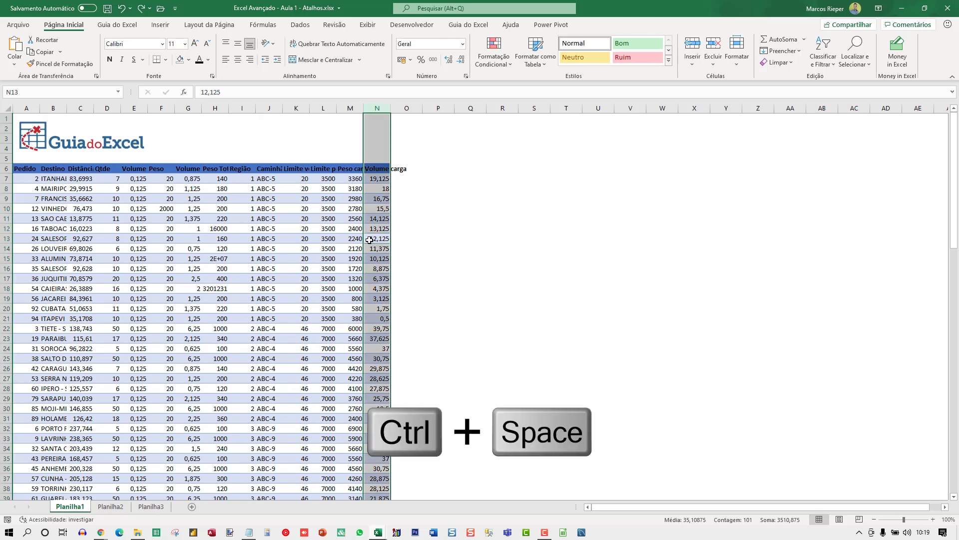
pyautogui.scroll(-20, 440, 300)
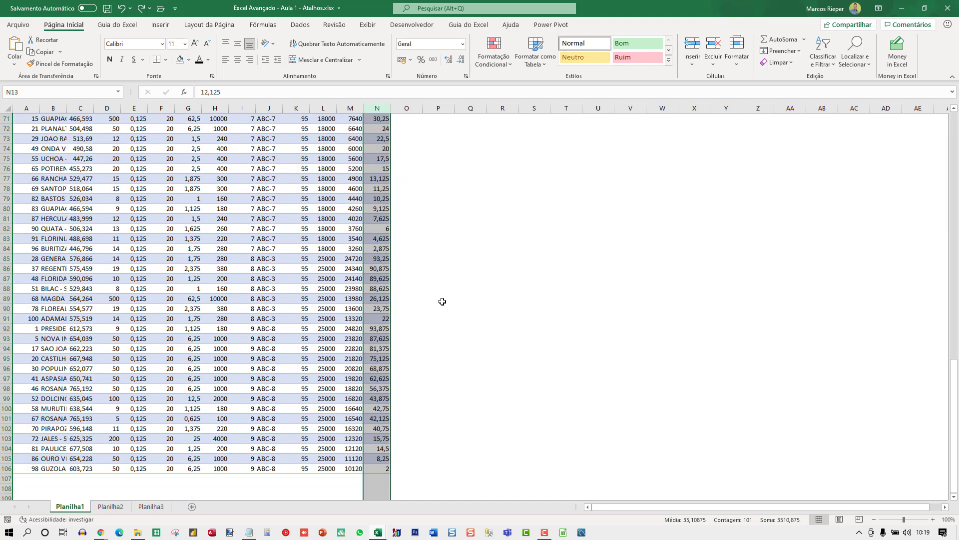
pyautogui.scroll(20, 443, 299)
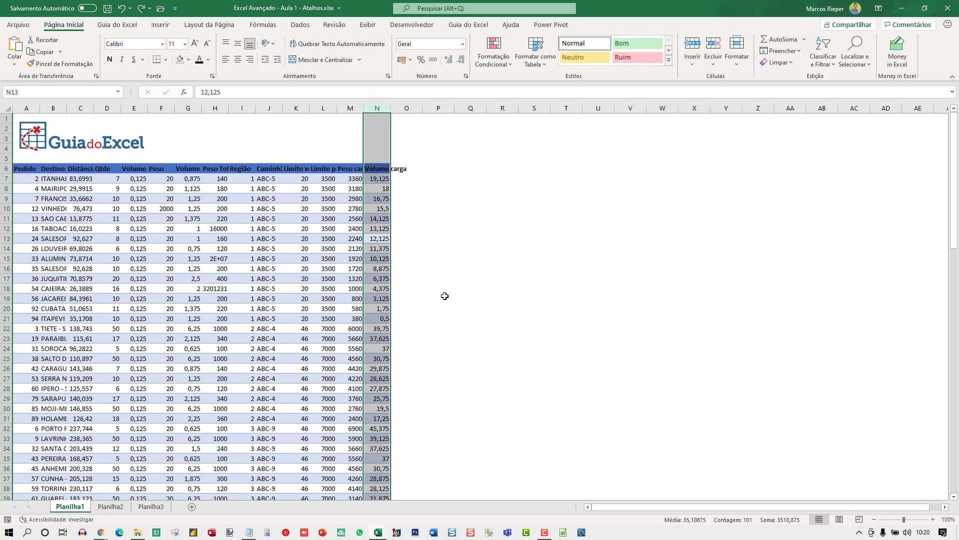
pyautogui.hotkey('shift', 'Left')
pyautogui.hotkey('shift', 'Left')
pyautogui.hotkey('shift', 'Left')
pyautogui.hotkey('shift', 'Left')
pyautogui.hotkey('shift', 'Left')
pyautogui.hotkey('shift', 'Left')
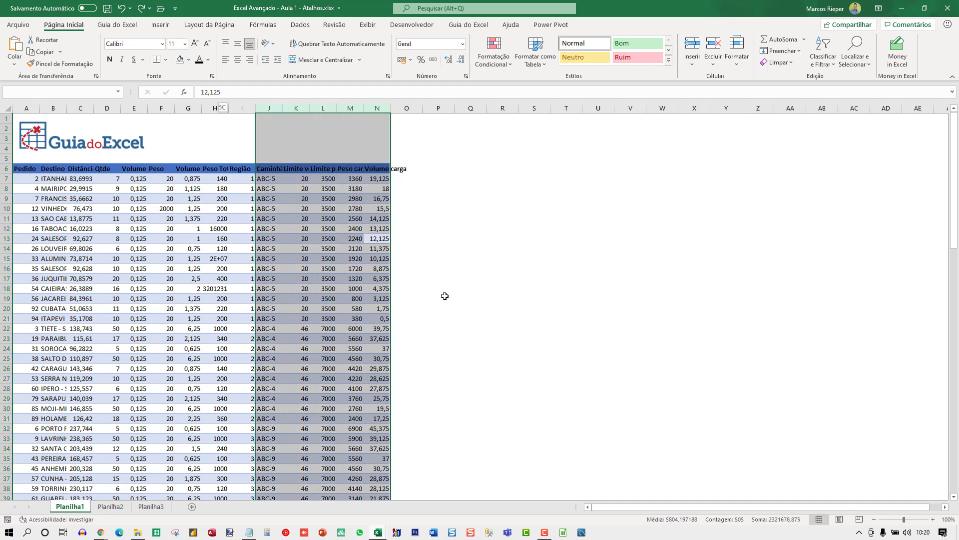
pyautogui.hotkey('shift', 'Left')
pyautogui.hotkey('shift', 'Left')
pyautogui.hotkey('shift', 'Left')
pyautogui.hotkey('shift', 'Left')
pyautogui.hotkey('shift', 'Left')
pyautogui.hotkey('shift', 'Left')
pyautogui.hotkey('shift', 'Left')
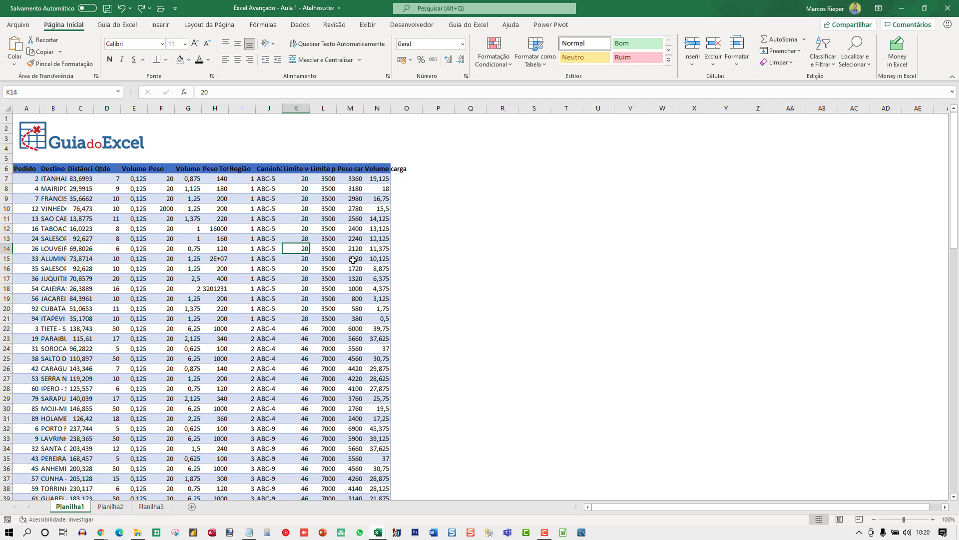
# Select the whole of row 14 and extend the selection row by row past row 22
pyautogui.hotkey('shift', 'space')
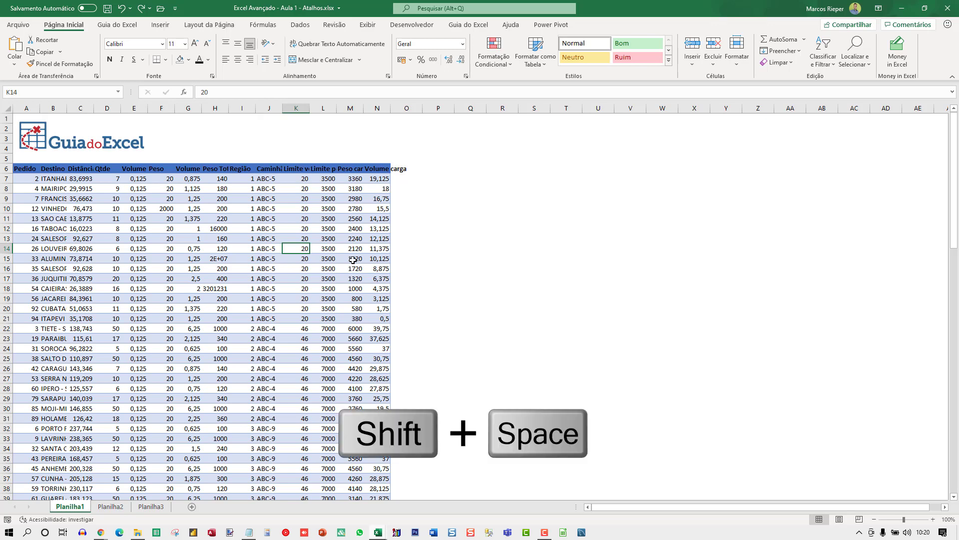
pyautogui.hotkey('shift', 'space')
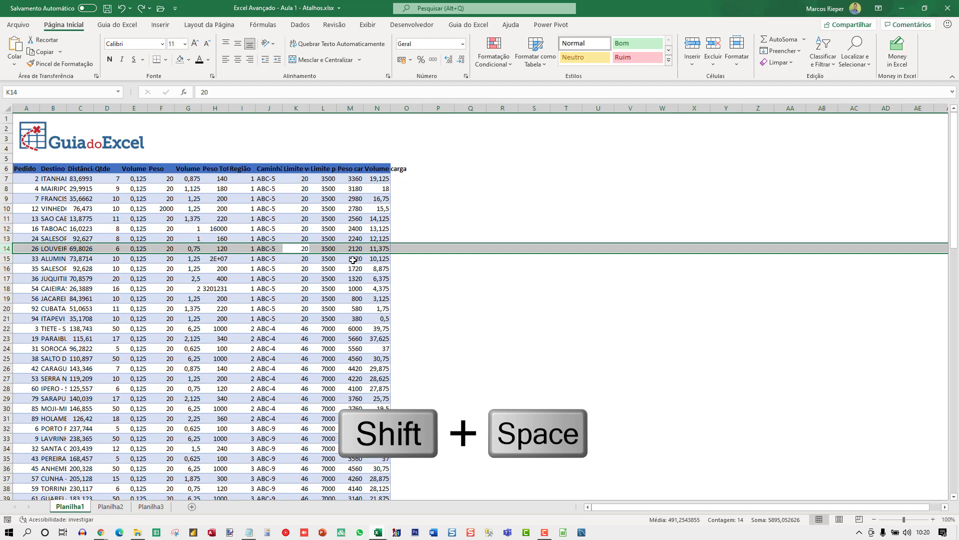
pyautogui.hotkey('shift', 'Down')
pyautogui.hotkey('shift', 'Down')
pyautogui.hotkey('shift', 'Down')
pyautogui.hotkey('shift', 'Down')
pyautogui.hotkey('shift', 'Down')
pyautogui.hotkey('shift', 'Down')
pyautogui.hotkey('shift', 'Down')
pyautogui.hotkey('shift', 'Down')
pyautogui.hotkey('shift', 'Down')
pyautogui.hotkey('shift', 'Down')
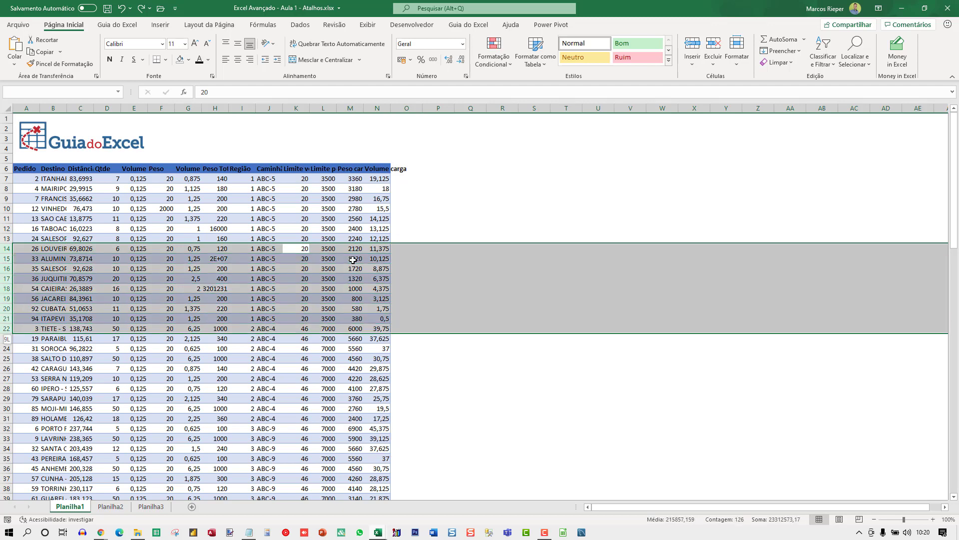
# Shrink the row selection back to row 14 and extend it upward over the rows above
pyautogui.hotkey('shift', 'Up')
pyautogui.hotkey('shift', 'Up')
pyautogui.hotkey('shift', 'Up')
pyautogui.hotkey('shift', 'Up')
pyautogui.hotkey('shift', 'Up')
pyautogui.hotkey('shift', 'Up')
pyautogui.hotkey('shift', 'Up')
pyautogui.hotkey('shift', 'Up')
pyautogui.hotkey('shift', 'Up')
pyautogui.hotkey('shift', 'Up')
pyautogui.hotkey('shift', 'Up')
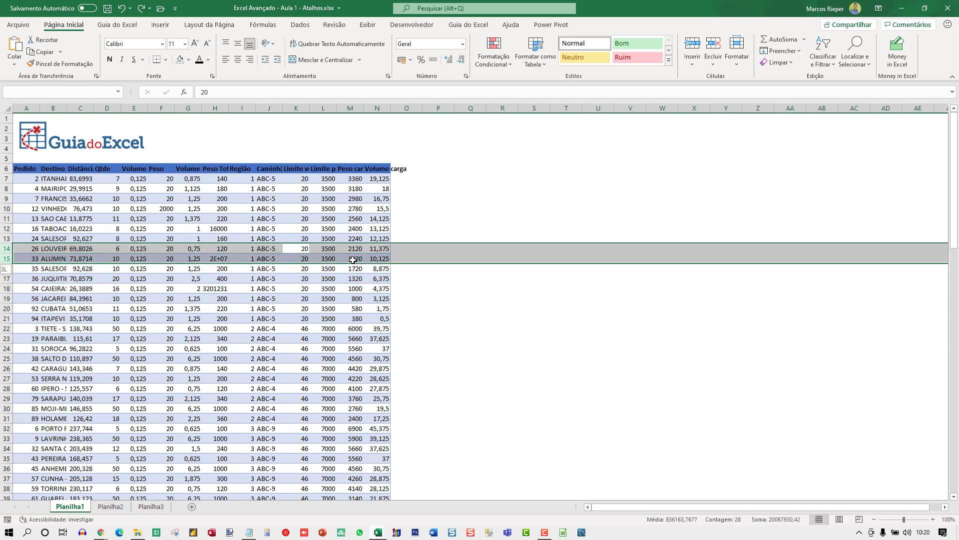
pyautogui.hotkey('shift', 'Up')
pyautogui.hotkey('shift', 'Up')
pyautogui.hotkey('shift', 'Up')
pyautogui.hotkey('shift', 'Up')
pyautogui.hotkey('shift', 'Up')
pyautogui.hotkey('shift', 'Up')
pyautogui.hotkey('shift', 'Up')
# Bring the row selection back down so that it covers rows 14 to 17
pyautogui.hotkey('shift', 'Down')
pyautogui.hotkey('shift', 'Down')
pyautogui.hotkey('shift', 'Down')
pyautogui.hotkey('shift', 'Down')
pyautogui.hotkey('shift', 'Down')
pyautogui.hotkey('shift', 'Down')
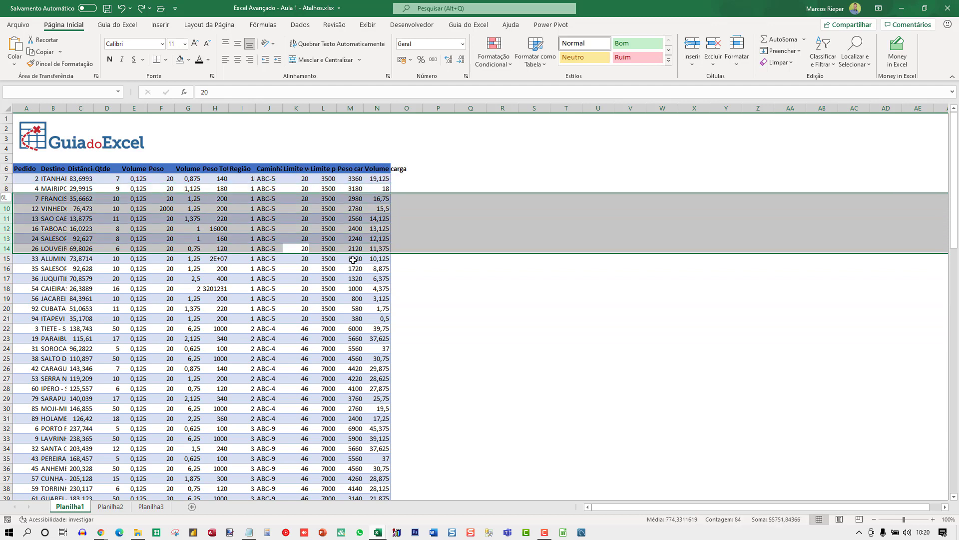
pyautogui.hotkey('shift', 'Down')
pyautogui.hotkey('shift', 'Down')
pyautogui.hotkey('shift', 'Down')
pyautogui.hotkey('shift', 'Down')
pyautogui.hotkey('shift', 'Down')
pyautogui.hotkey('shift', 'Down')
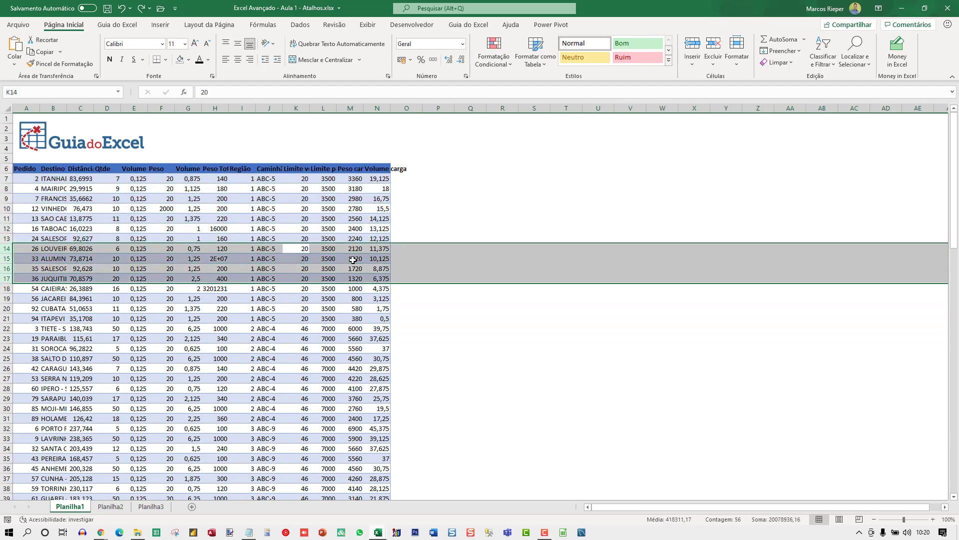
# Select entire columns A to N, starting from N14, and autofit their widths to the contents
pyautogui.press('Left')
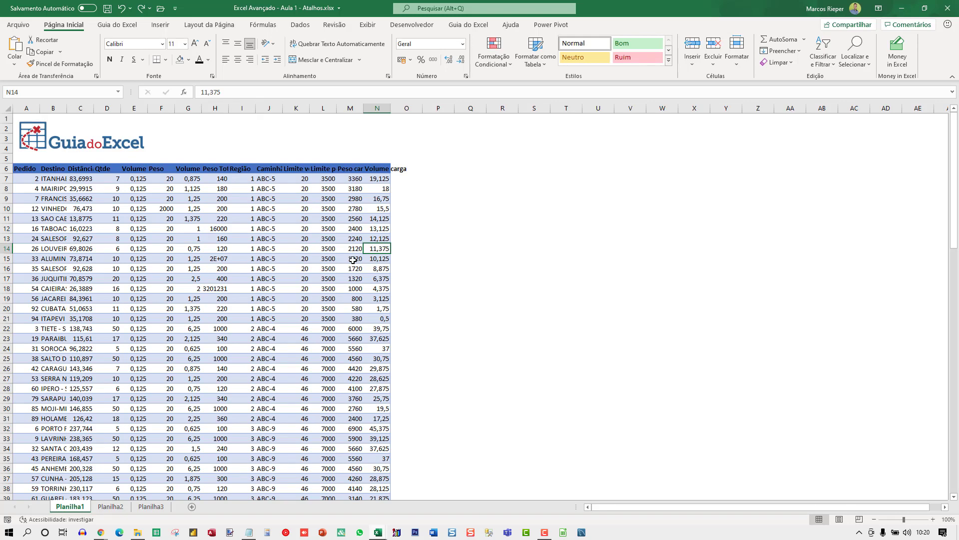
pyautogui.hotkey('ctrl', 'space')
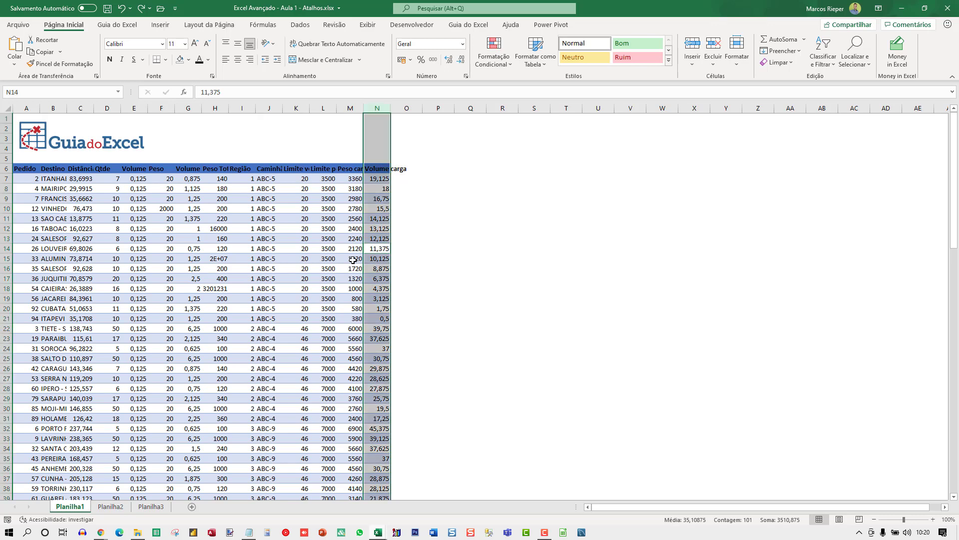
pyautogui.hotkey('shift', 'Left')
pyautogui.hotkey('shift', 'Left')
pyautogui.hotkey('shift', 'Left')
pyautogui.hotkey('shift', 'Left')
pyautogui.hotkey('shift', 'Left')
pyautogui.hotkey('shift', 'Left')
pyautogui.hotkey('shift', 'Left')
pyautogui.hotkey('shift', 'Left')
pyautogui.hotkey('shift', 'Left')
pyautogui.hotkey('shift', 'Left')
pyautogui.hotkey('shift', 'Left')
pyautogui.hotkey('shift', 'Left')
pyautogui.hotkey('shift', 'Left')
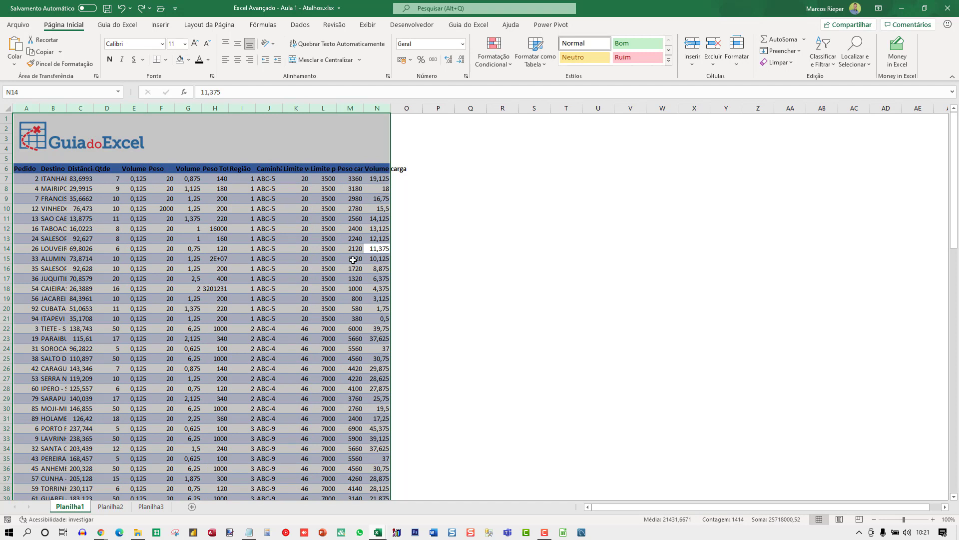
pyautogui.press('alt')
pyautogui.press('c')
pyautogui.press('o')
pyautogui.press('t')
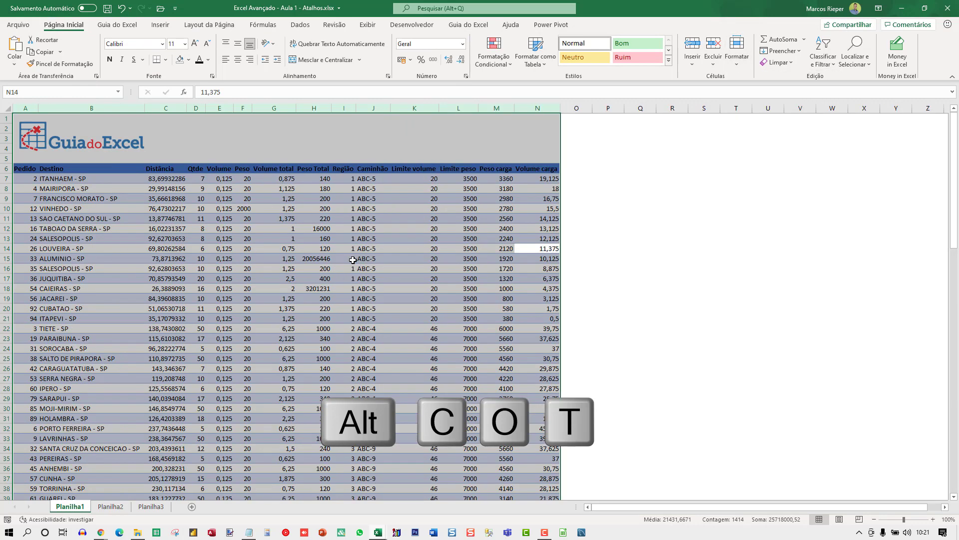
# Move the active cell to N15, go along row 15 to the Pedido column, and go back through the row
pyautogui.press('Down')
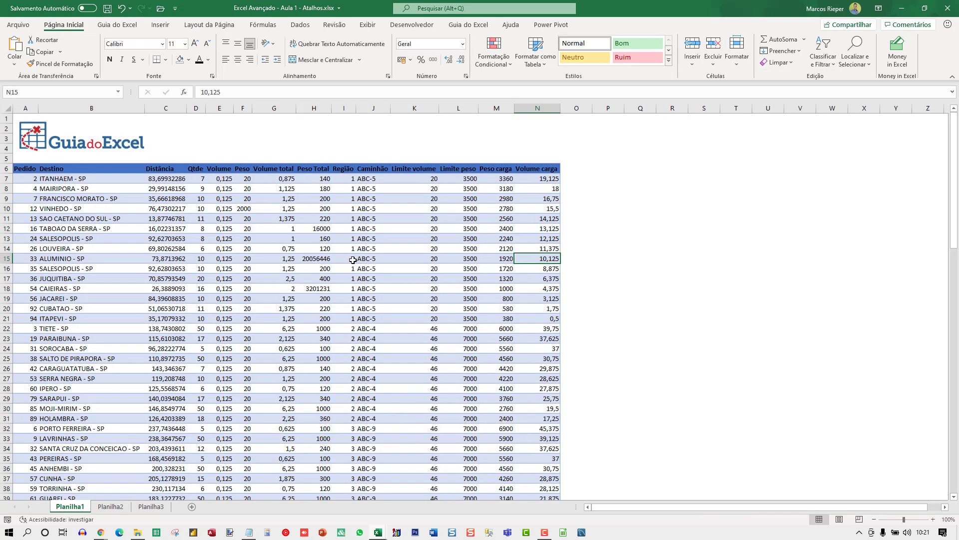
pyautogui.press('Left')
pyautogui.press('Left')
pyautogui.press('Left')
pyautogui.press('Left')
pyautogui.press('Left')
pyautogui.press('Left')
pyautogui.press('Left')
pyautogui.press('Left')
pyautogui.press('Left')
pyautogui.press('Left')
pyautogui.press('Left')
pyautogui.press('Left')
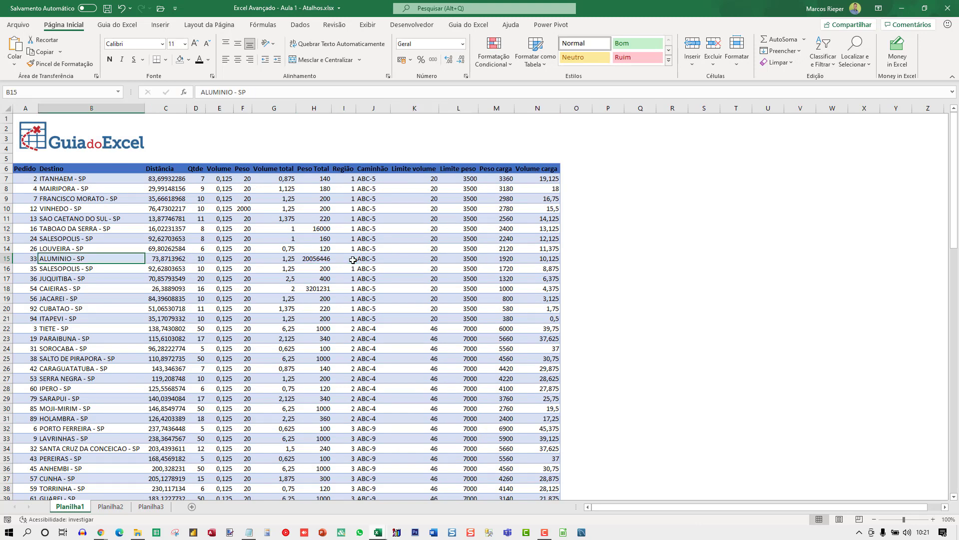
pyautogui.press('Left')
pyautogui.press('Right')
pyautogui.press('Right')
pyautogui.press('Right')
pyautogui.press('Right')
pyautogui.press('Right')
pyautogui.press('Right')
pyautogui.press('Right')
pyautogui.press('Right')
pyautogui.press('Right')
pyautogui.press('Right')
pyautogui.press('Right')
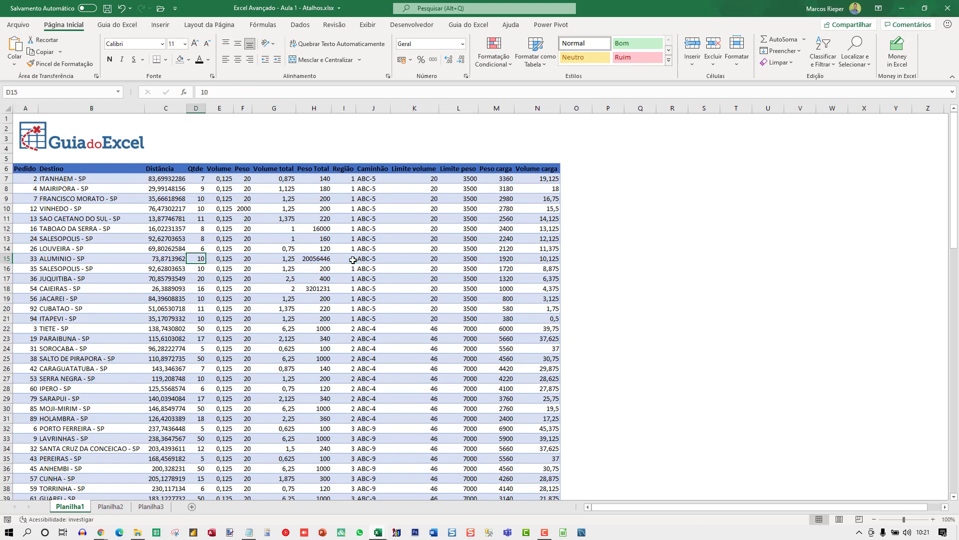
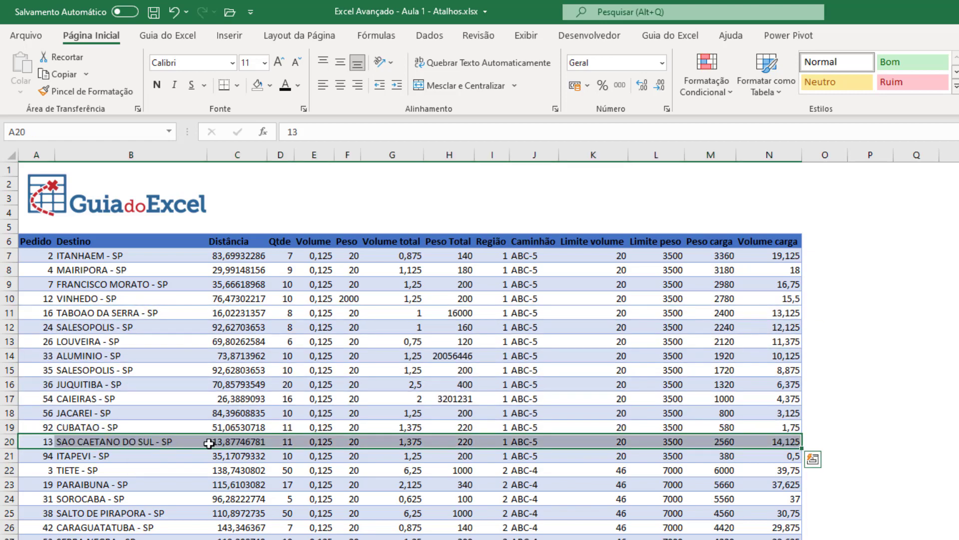
# Undo the move of the SAO CAETANO DO SUL row, and hide columns G to J starting from G12
pyautogui.hotkey('ctrl', 'z')
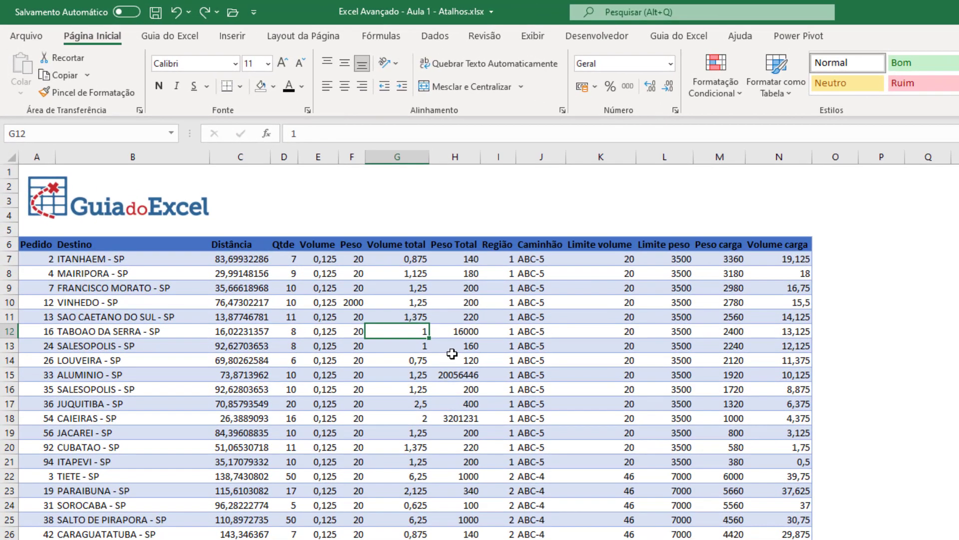
pyautogui.hotkey('shift', 'Right')
pyautogui.hotkey('shift', 'Right')
pyautogui.hotkey('shift', 'Right')
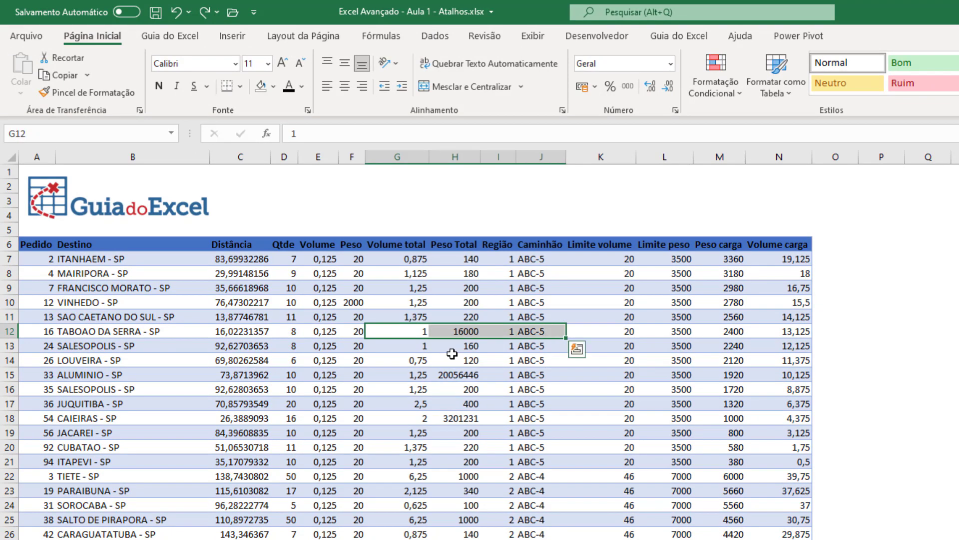
pyautogui.hotkey('ctrl', '0')
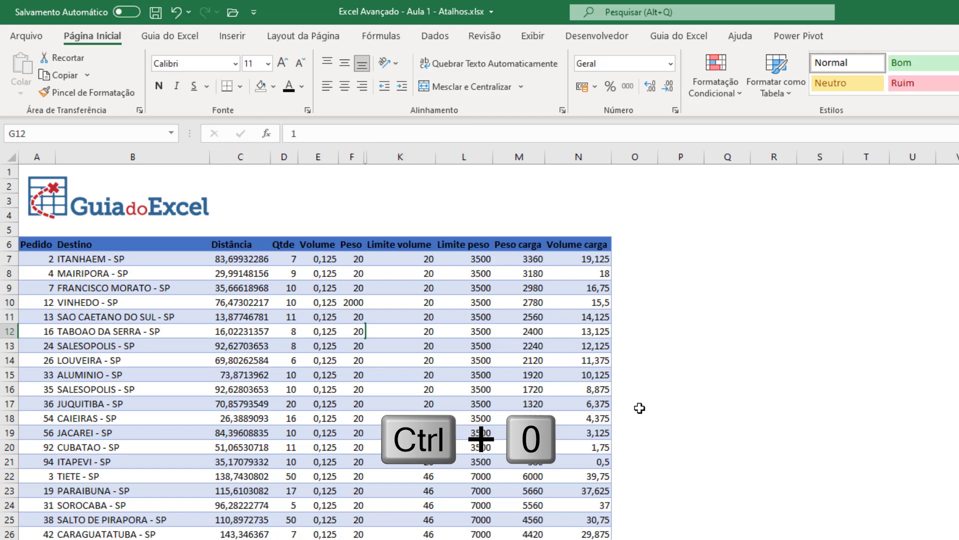
# Move to D12 in the Qtde column, select down to row 19, and hide rows 12 to 19
pyautogui.press('Left')
pyautogui.press('Left')
pyautogui.press('Left')
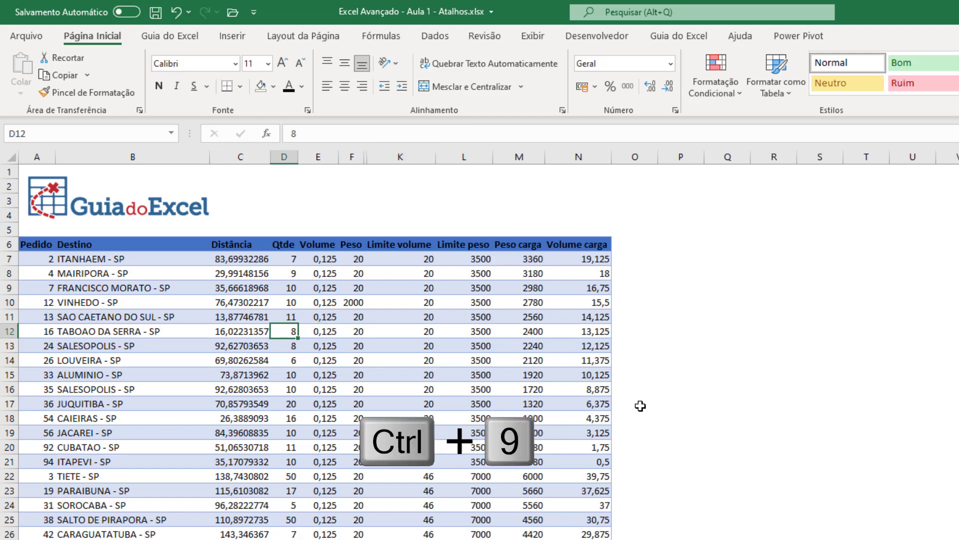
pyautogui.hotkey('shift', 'Down')
pyautogui.hotkey('shift', 'Down')
pyautogui.hotkey('shift', 'Down')
pyautogui.hotkey('shift', 'Down')
pyautogui.hotkey('shift', 'Down')
pyautogui.hotkey('shift', 'Down')
pyautogui.hotkey('shift', 'Down')
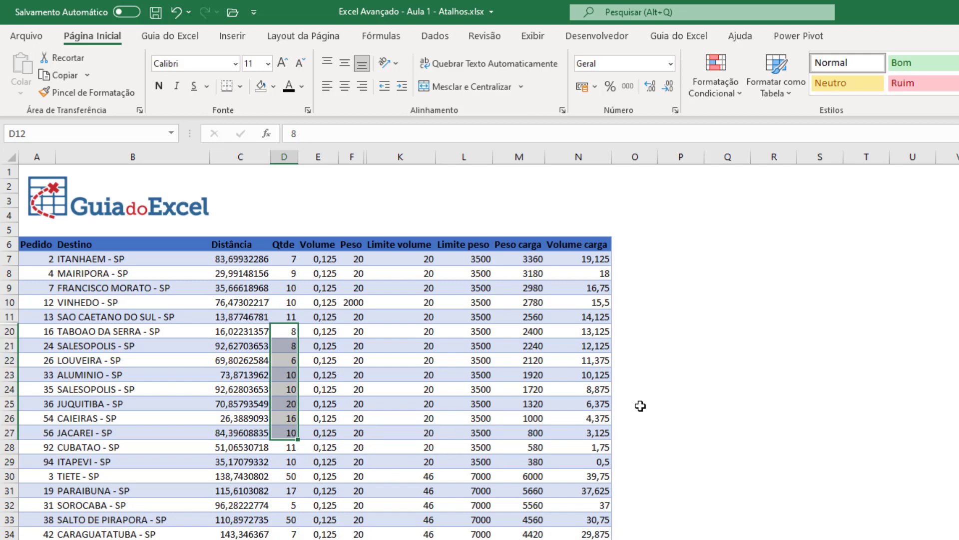
pyautogui.hotkey('ctrl', '9')
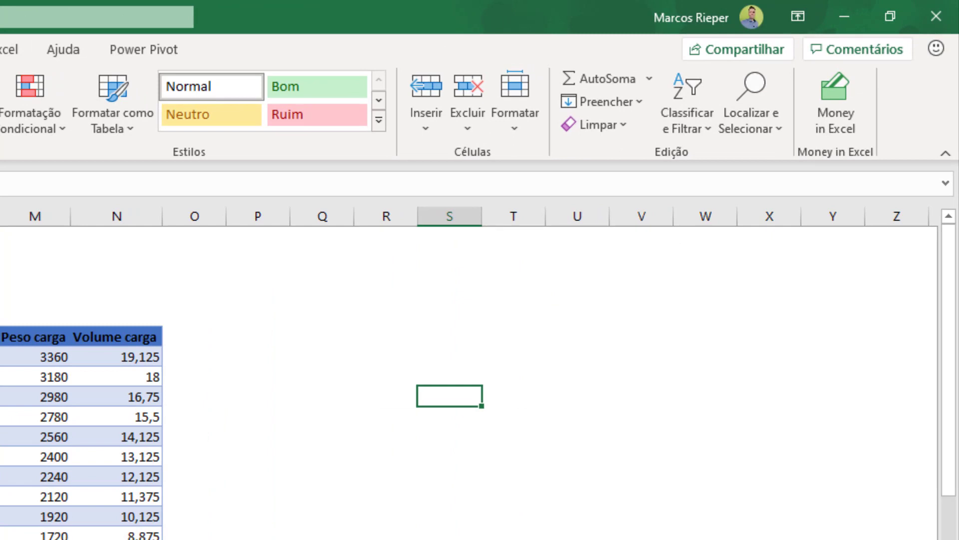
# Insert the current date followed by the current time in cell S9, keeping that cell active
pyautogui.hotkey('ctrl', ';')
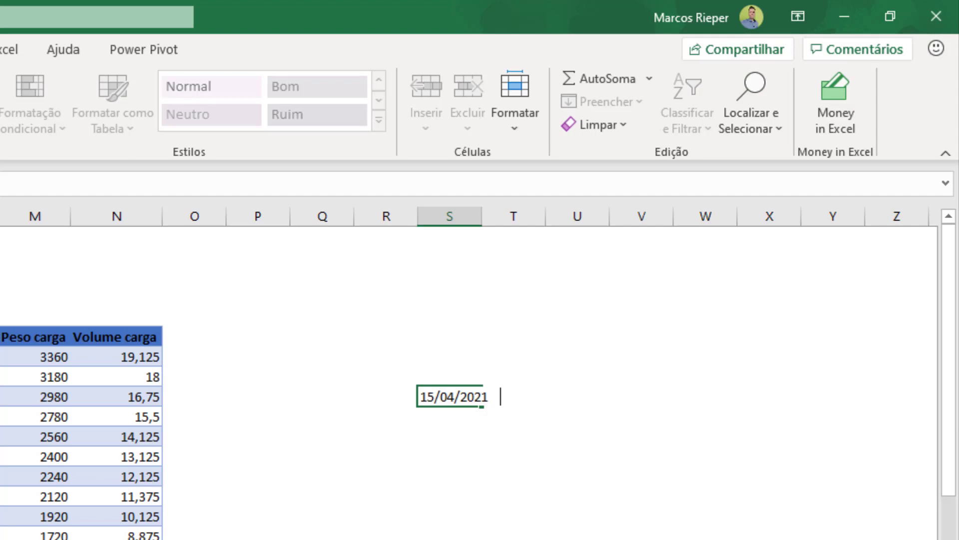
pyautogui.hotkey('ctrl', 'shift', ';')
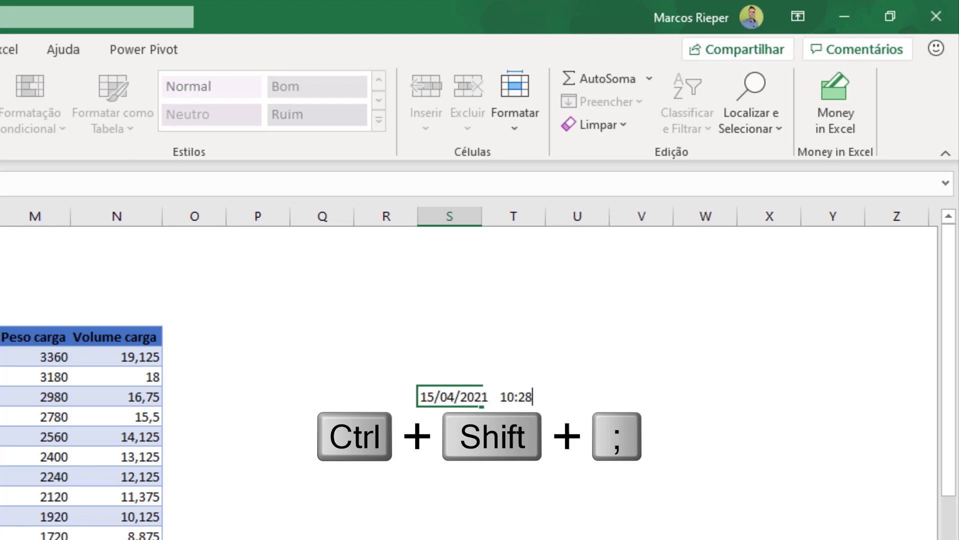
pyautogui.hotkey('ctrl', 'Return')
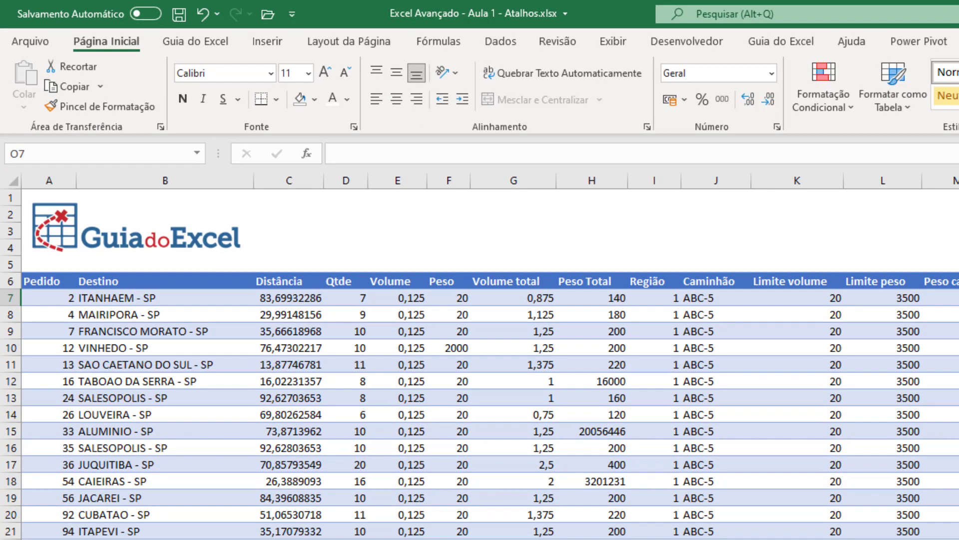
# Enter ITANHAEM in O7 under CIDADE as the sample city name extracted from the Destino column
pyautogui.moveTo(165, 539); pyautogui.dragTo(154, 291)
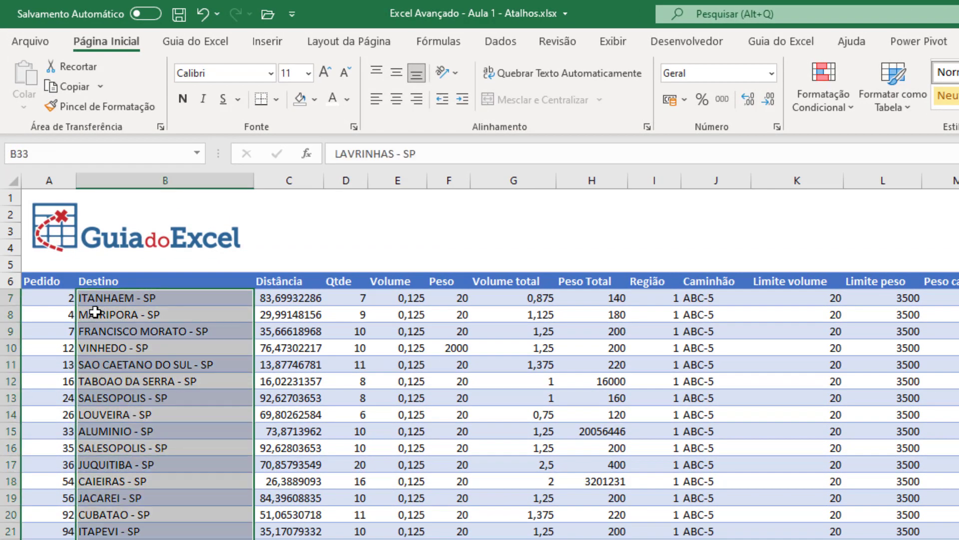
pyautogui.click(166, 296)
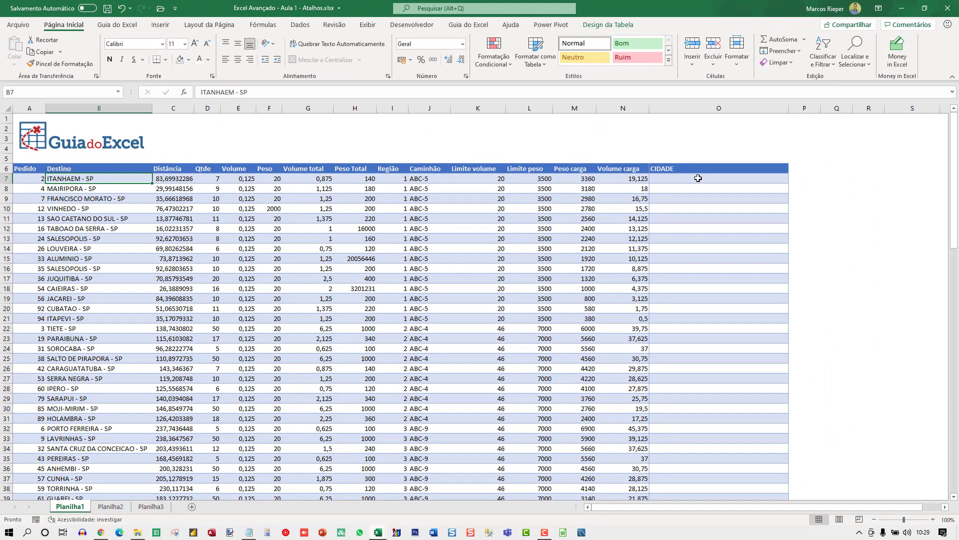
pyautogui.click(824, 209)
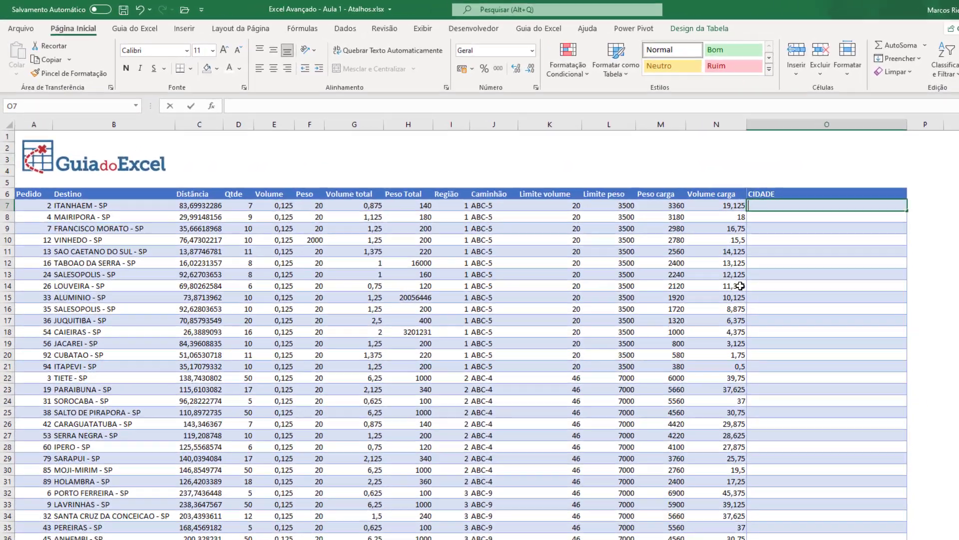
pyautogui.write('I')
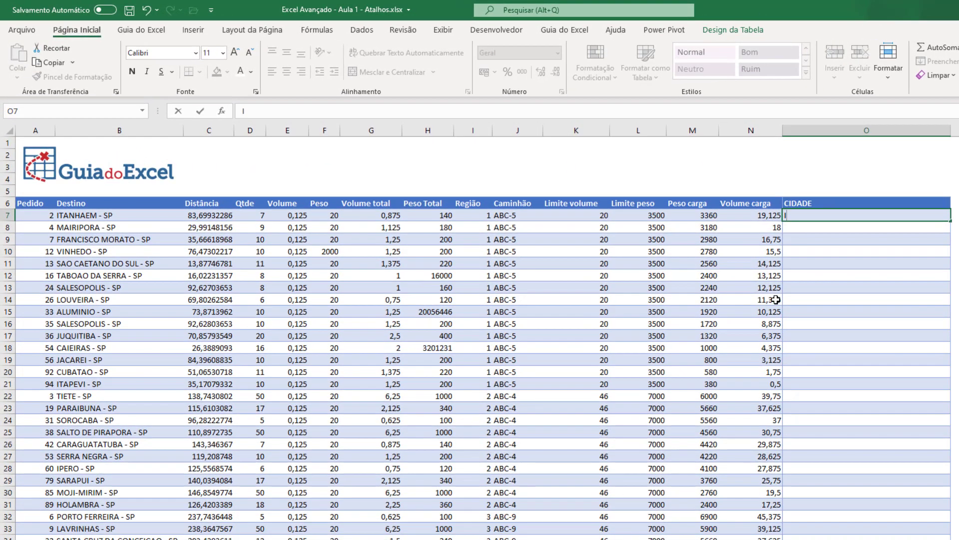
pyautogui.write('TANHAEM')
pyautogui.press('Return')
pyautogui.press('Up')
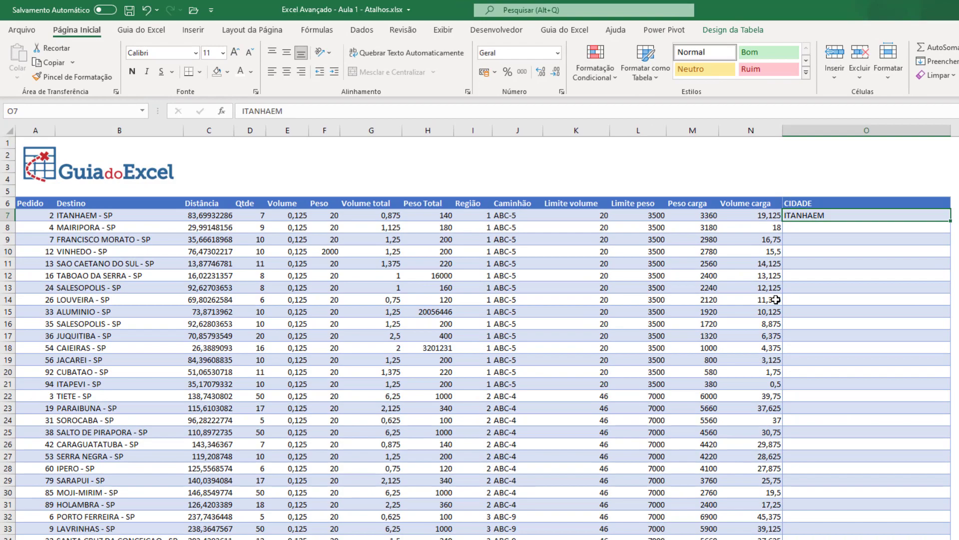
# Flash-fill the rest of the CIDADE column from the sample in O7 and check the filled rows
pyautogui.hotkey('ctrl', 'e')
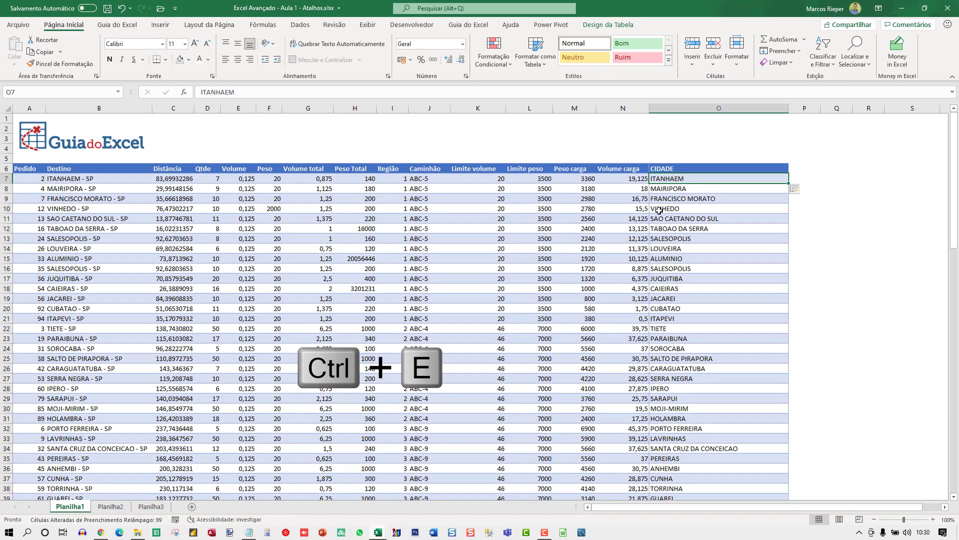
pyautogui.scroll(-14, 685, 328)
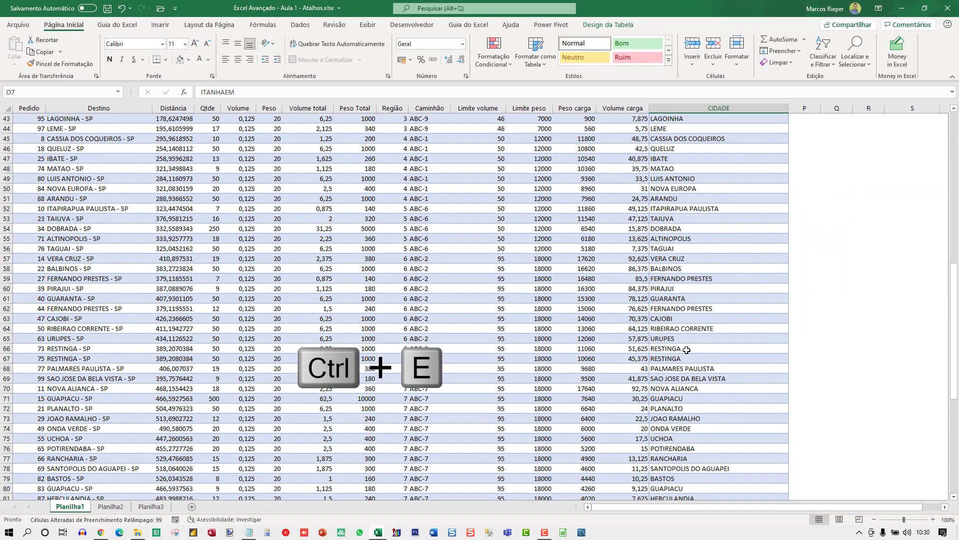
pyautogui.scroll(-12, 687, 350)
pyautogui.scroll(20, 686, 363)
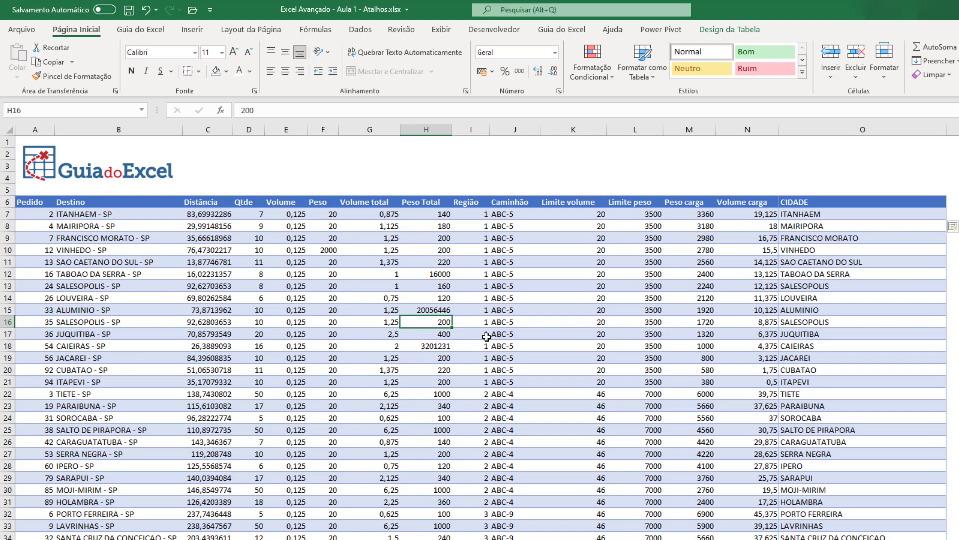
# Delete table row 16 and the six rows below it, then undo the deletions
pyautogui.hotkey('shift', 'space')
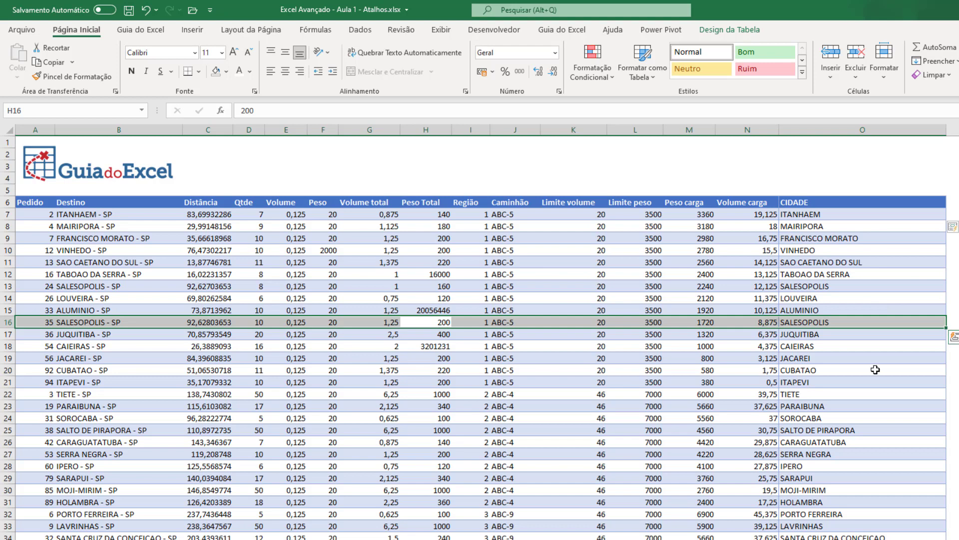
pyautogui.hotkey('ctrl', '-')
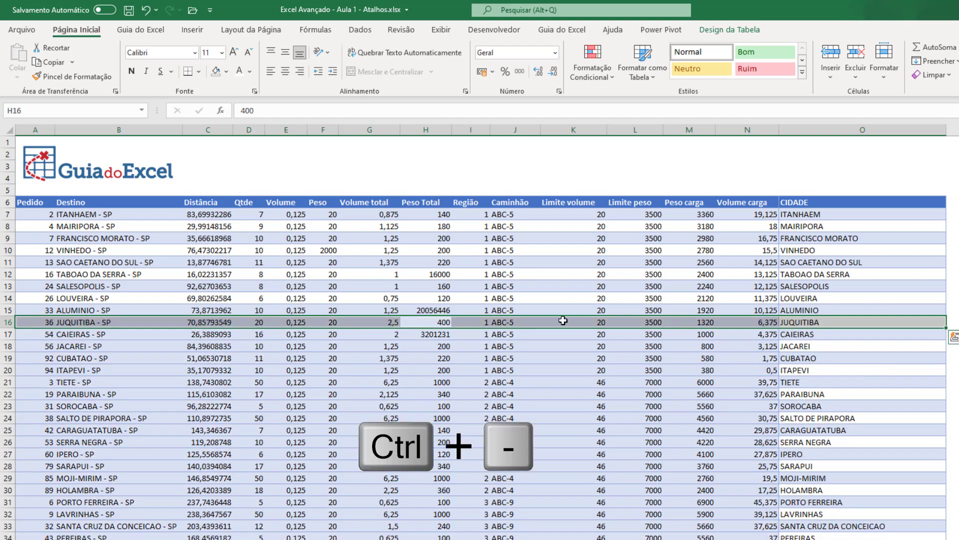
pyautogui.hotkey('shift', 'Down')
pyautogui.hotkey('shift', 'Down')
pyautogui.hotkey('shift', 'Down')
pyautogui.hotkey('shift', 'Down')
pyautogui.hotkey('shift', 'Down')
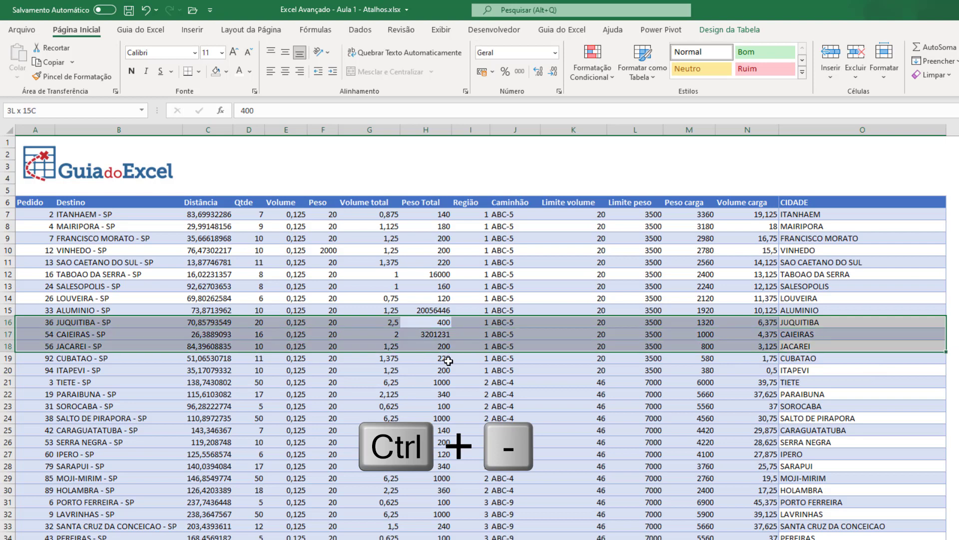
pyautogui.hotkey('ctrl', '-')
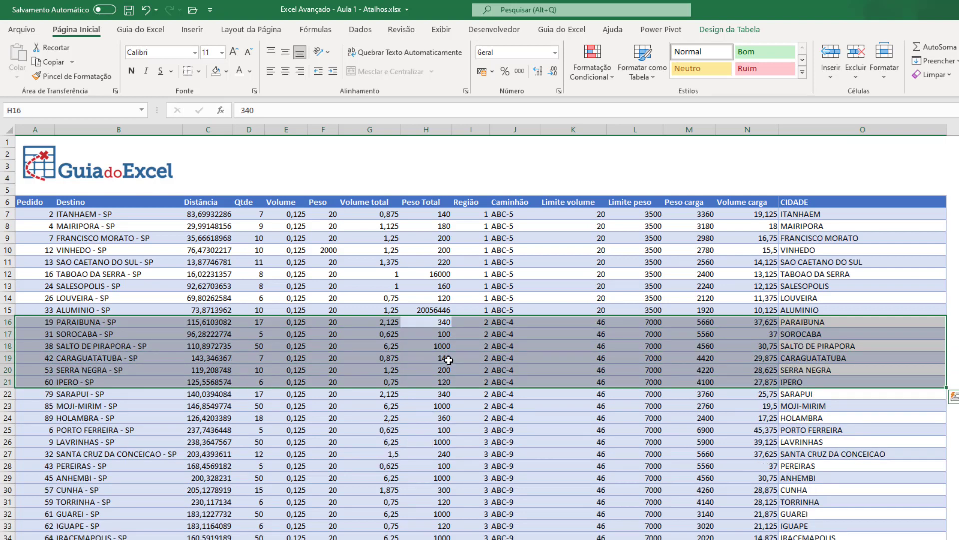
pyautogui.hotkey('ctrl', 'z')
pyautogui.click(420, 323)
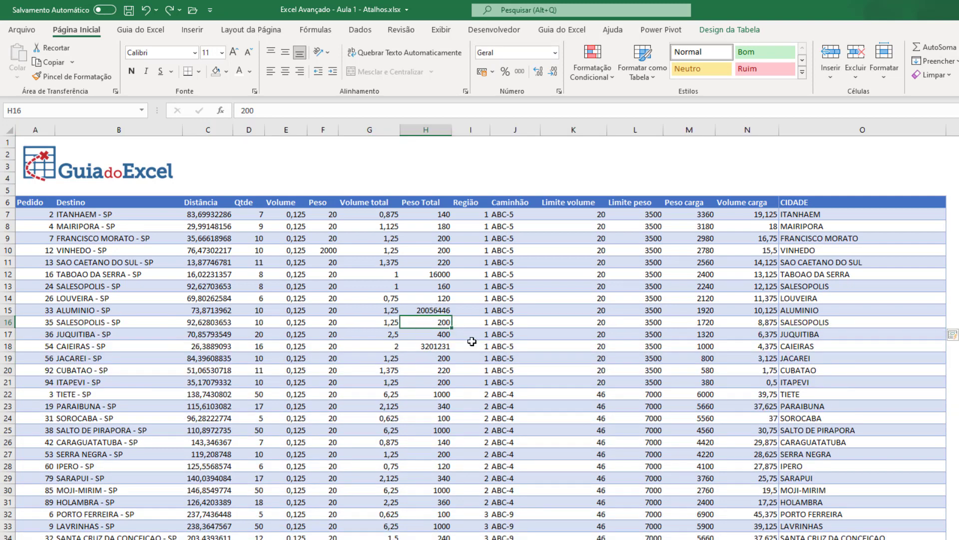
# Select the table columns from Peso Total to Limite volume and delete them
pyautogui.hotkey('ctrl', 'space')
pyautogui.hotkey('shift', 'Right')
pyautogui.hotkey('shift', 'Right')
pyautogui.hotkey('shift', 'Right')
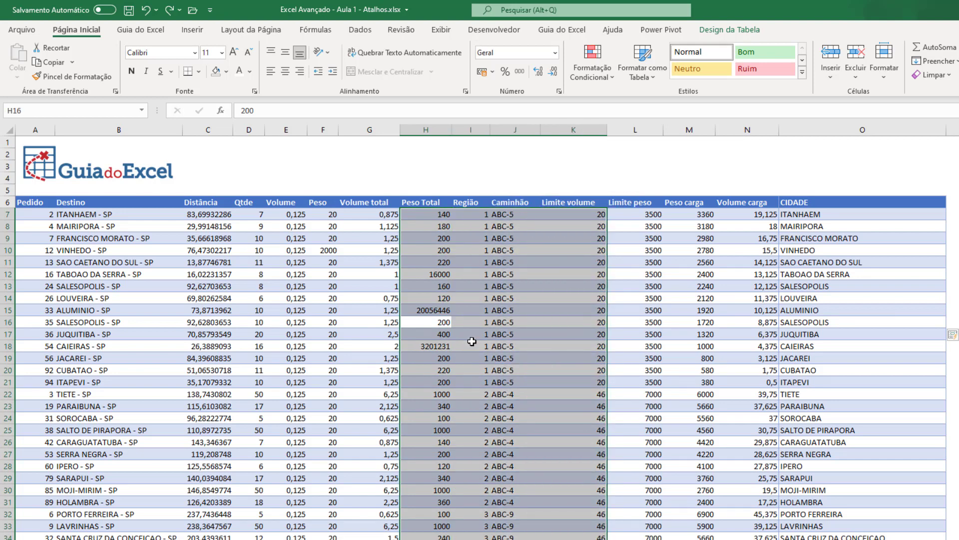
pyautogui.hotkey('ctrl', '-')
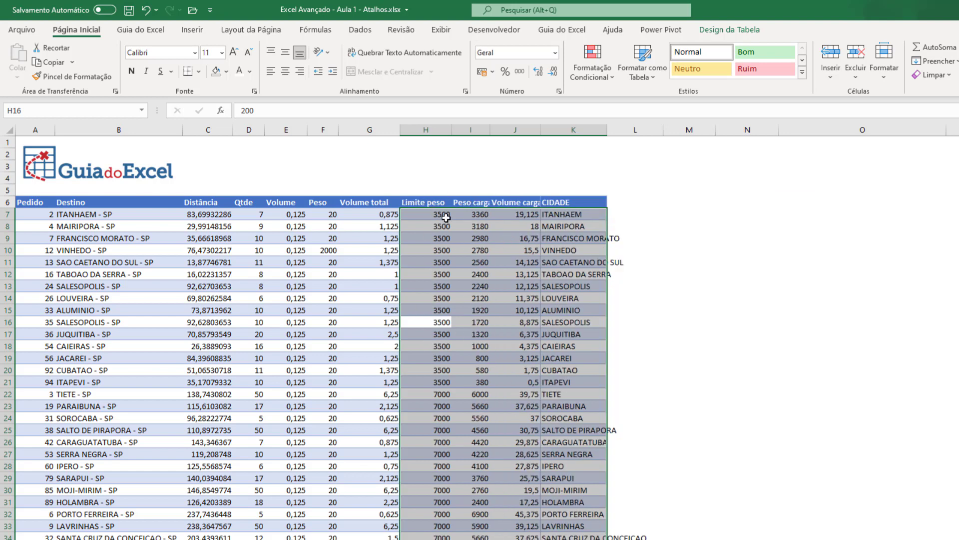
# Insert four blank table columns before Limite peso, then undo both the insertion and the column deletion
pyautogui.hotkey('ctrl', '+')
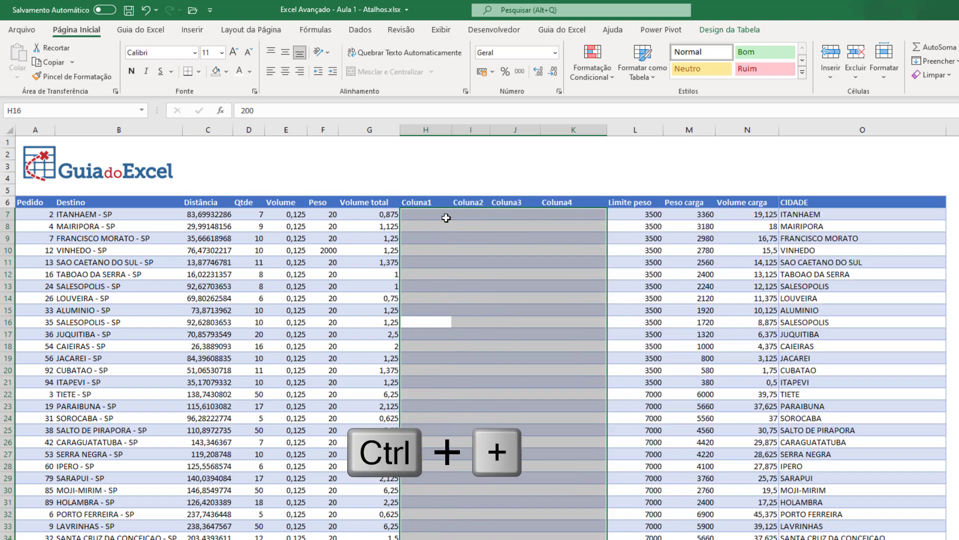
pyautogui.hotkey('ctrl', 'z')
pyautogui.hotkey('ctrl', 'z')
pyautogui.click(416, 295)
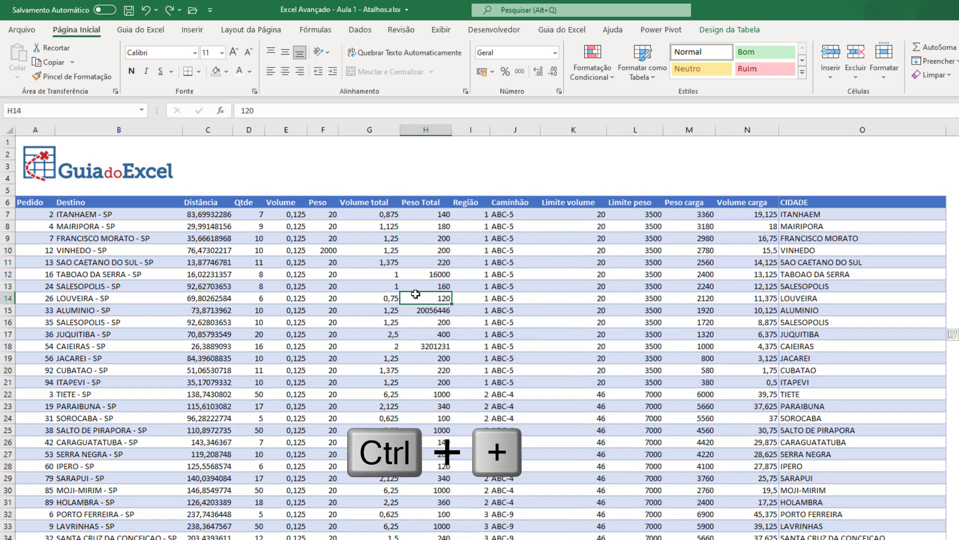
# Select table rows 14 to 18 and insert five blank rows above them
pyautogui.hotkey('shift', 'space')
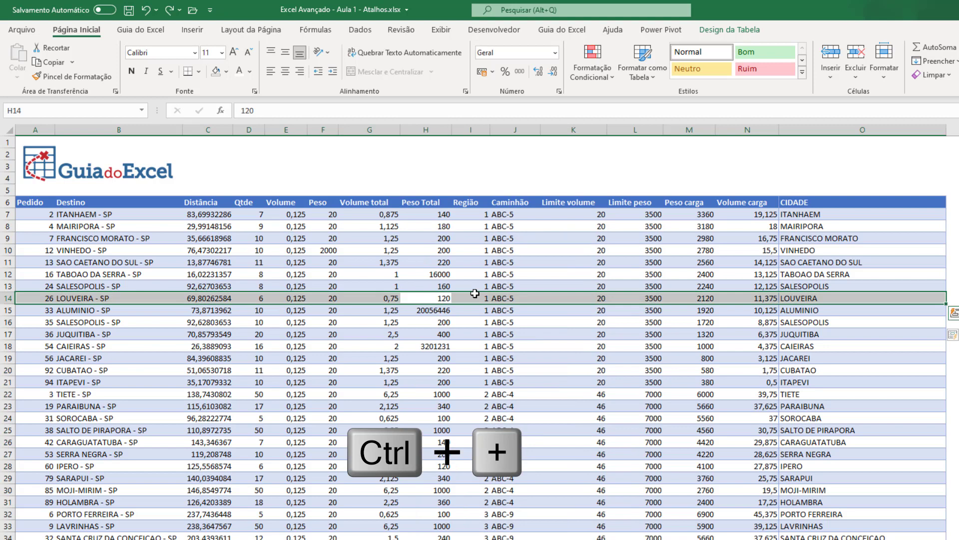
pyautogui.hotkey('shift', 'Down')
pyautogui.hotkey('shift', 'Down')
pyautogui.hotkey('shift', 'Down')
pyautogui.hotkey('shift', 'Down')
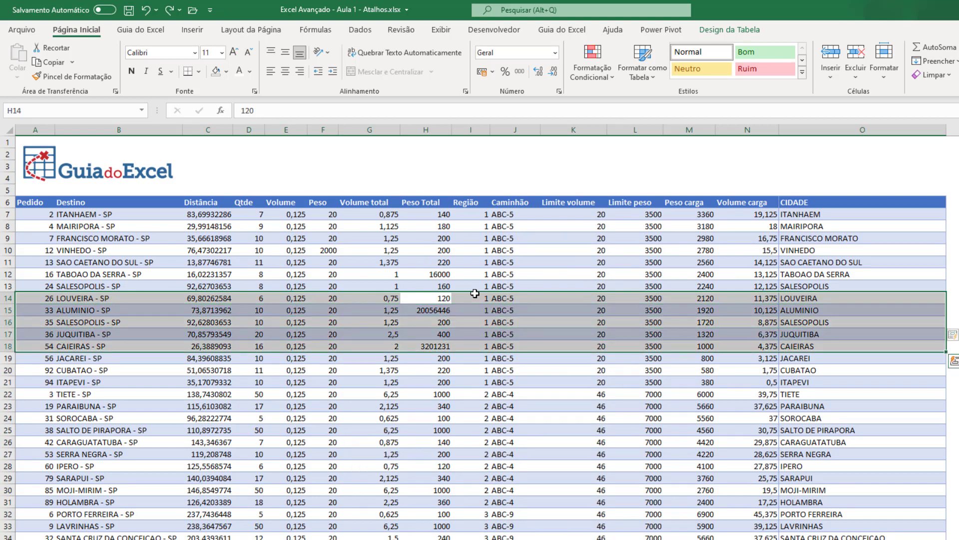
pyautogui.hotkey('ctrl', '+')
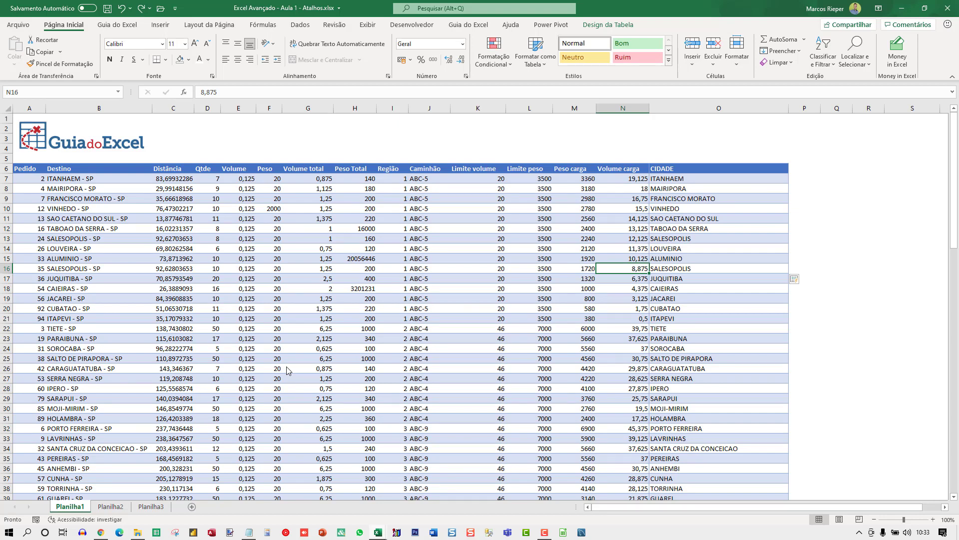
# Open the cell formatting settings for the Volume carga column data and go down through the number format categories
pyautogui.hotkey('ctrl', 'space')
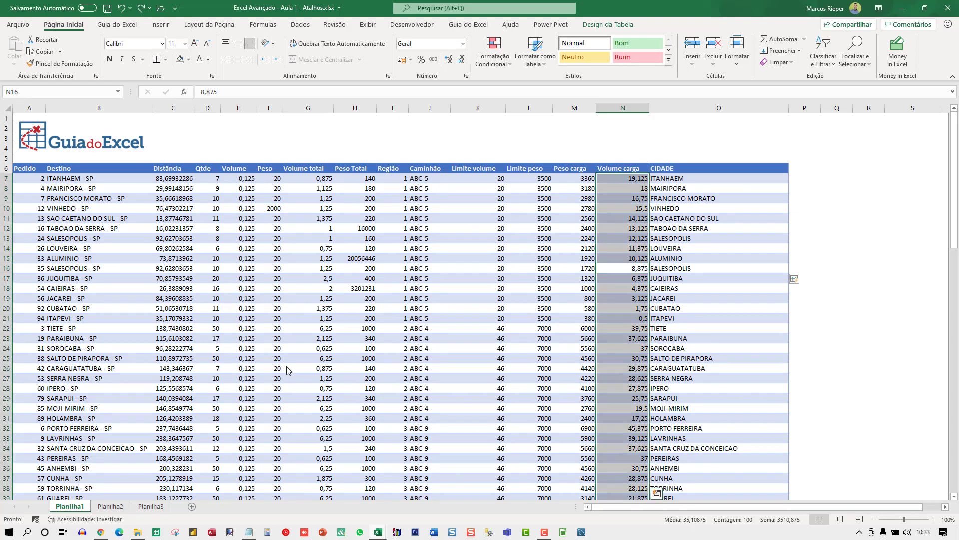
pyautogui.hotkey('ctrl', '1')
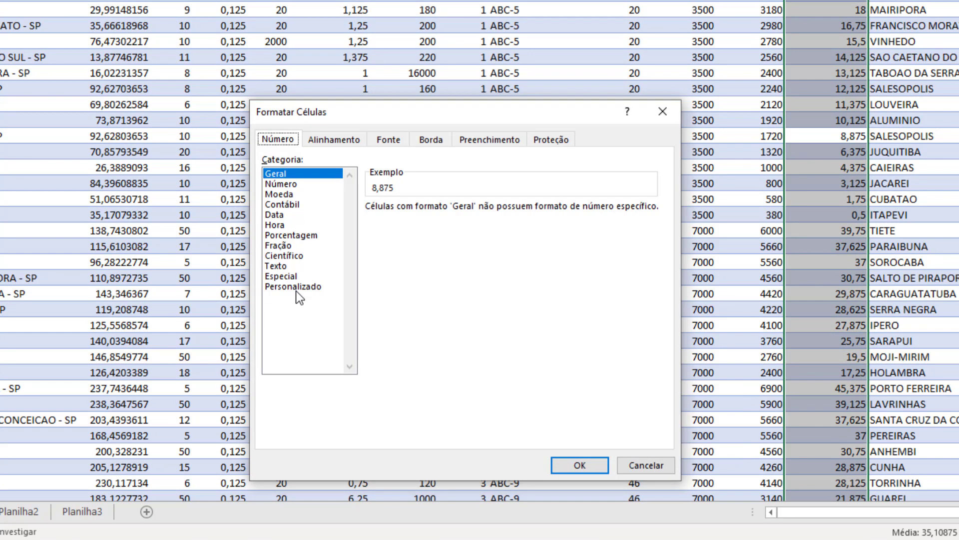
pyautogui.press('Tab')
pyautogui.press('Down')
pyautogui.press('Down')
pyautogui.press('Down')
pyautogui.press('Down')
pyautogui.press('Down')
pyautogui.press('Down')
pyautogui.press('Down')
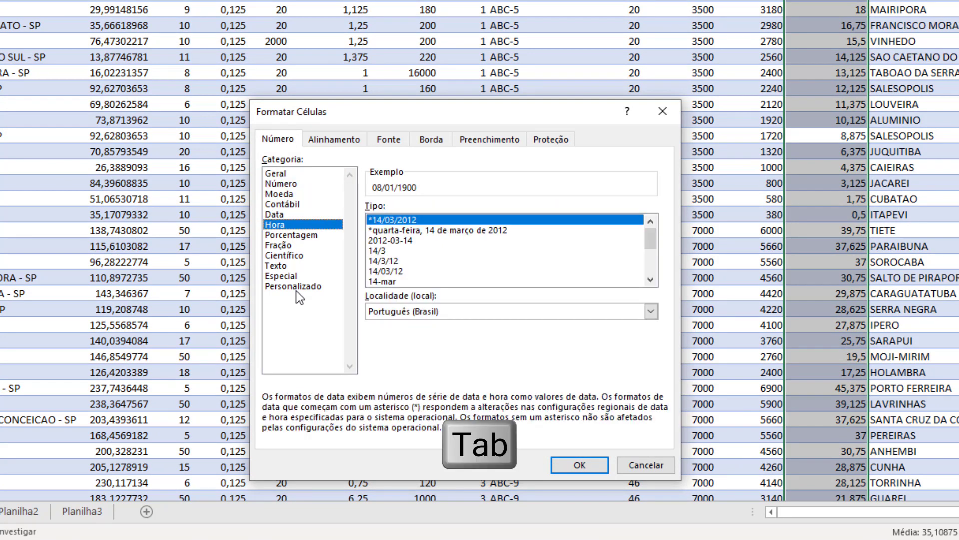
pyautogui.press('Down')
pyautogui.press('Down')
pyautogui.press('Down')
# Go back up the number format categories and choose Número
pyautogui.press('Up')
pyautogui.press('Up')
pyautogui.press('Up')
pyautogui.press('Up')
pyautogui.press('Up')
pyautogui.press('Up')
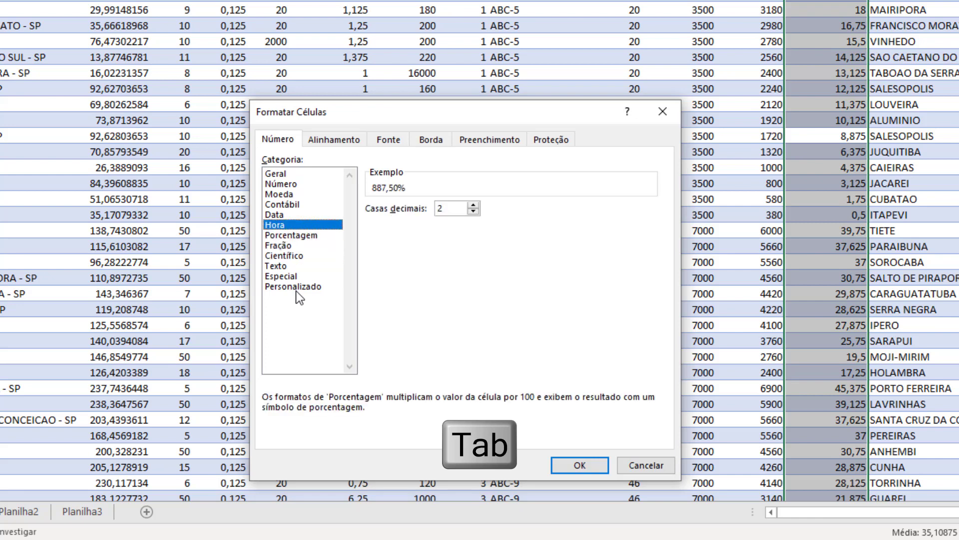
pyautogui.press('Up')
pyautogui.press('Up')
pyautogui.press('Up')
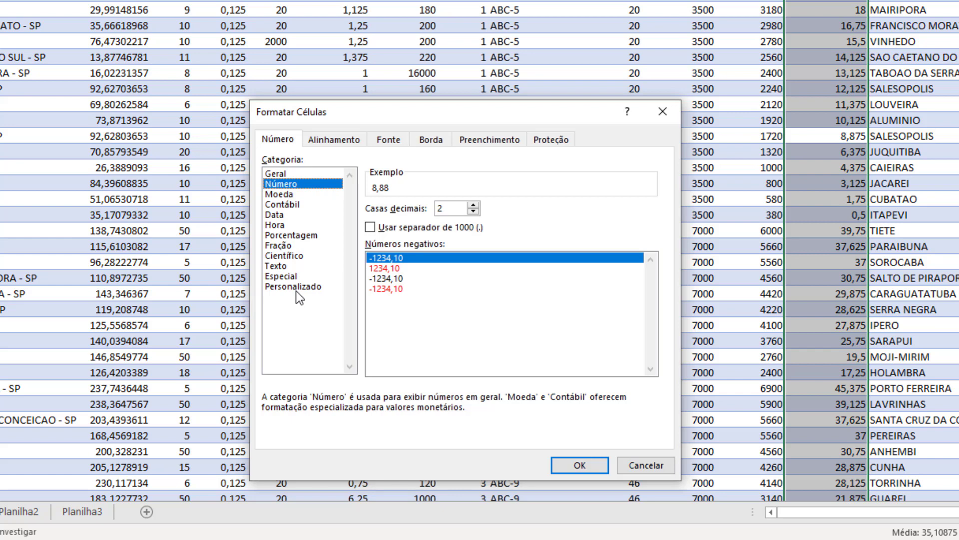
# Switch the cell formatting dialog from the number formats to the Proteção settings
pyautogui.hotkey('ctrl', 'pageup')
pyautogui.hotkey('ctrl', 'pageup')
pyautogui.hotkey('ctrl', 'pageup')
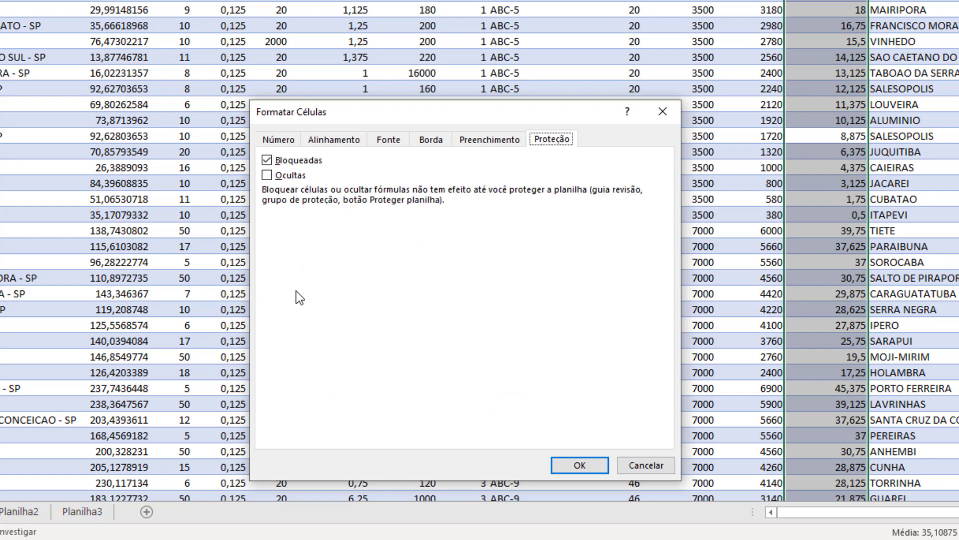
# Cycle through the cell formatting settings back to Número and apply the number format with 2 decimal places to the Volume carga values
pyautogui.hotkey('ctrl', 'pagedown')
pyautogui.hotkey('ctrl', 'pagedown')
pyautogui.hotkey('ctrl', 'pagedown')
pyautogui.hotkey('ctrl', 'pagedown')
pyautogui.hotkey('ctrl', 'pagedown')
pyautogui.hotkey('ctrl', 'pagedown')
pyautogui.hotkey('ctrl', 'pagedown')
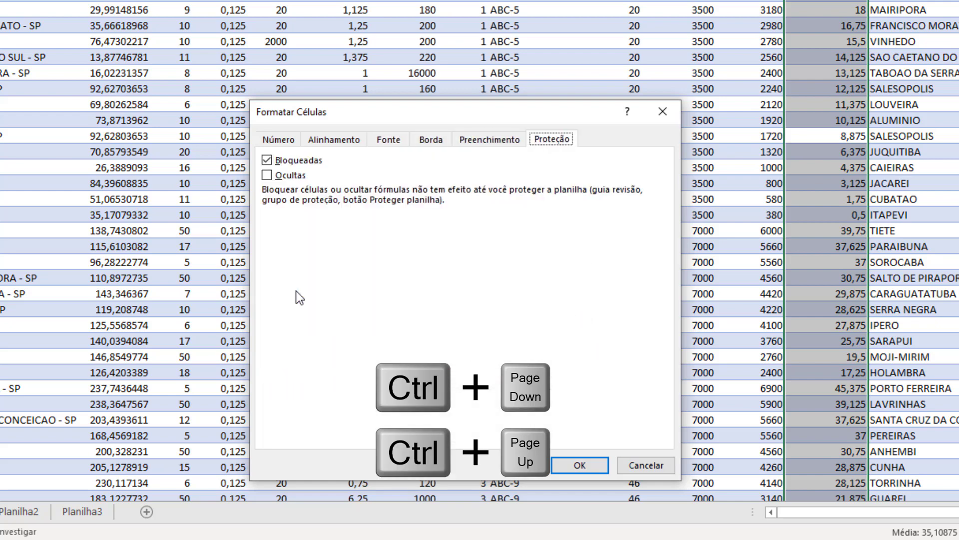
pyautogui.hotkey('ctrl', 'pagedown')
pyautogui.hotkey('ctrl', 'pageup')
pyautogui.hotkey('ctrl', 'pageup')
pyautogui.hotkey('ctrl', 'pageup')
pyautogui.hotkey('ctrl', 'pageup')
pyautogui.hotkey('ctrl', 'pageup')
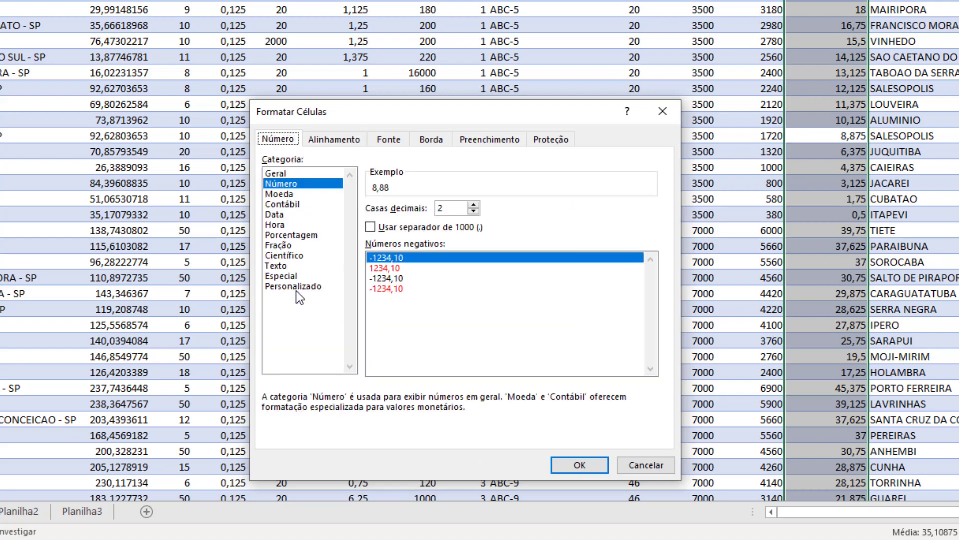
pyautogui.press('Return')
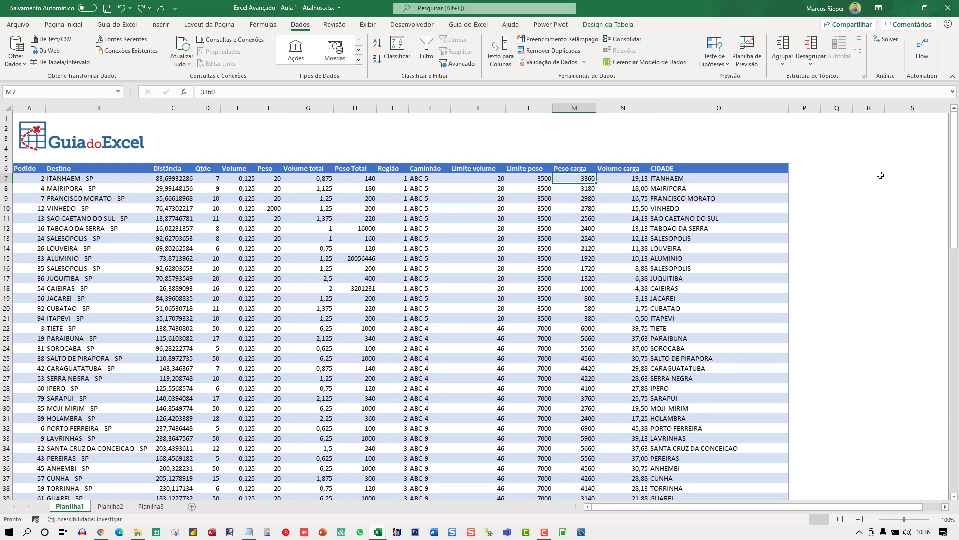
# Select the first ten Peso carga values, M7 to M16, and copy them
pyautogui.hotkey('shift', 'Down')
pyautogui.hotkey('shift', 'Down')
pyautogui.hotkey('shift', 'Down')
pyautogui.hotkey('shift', 'Down')
pyautogui.hotkey('shift', 'Down')
pyautogui.hotkey('shift', 'Down')
pyautogui.hotkey('shift', 'Down')
pyautogui.hotkey('shift', 'Down')
pyautogui.hotkey('shift', 'Down')
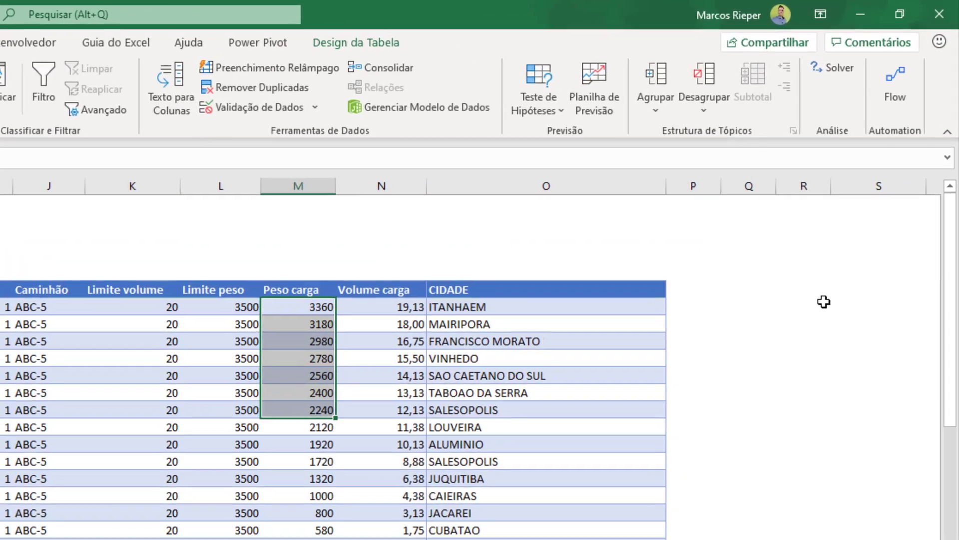
pyautogui.hotkey('ctrl', 'c')
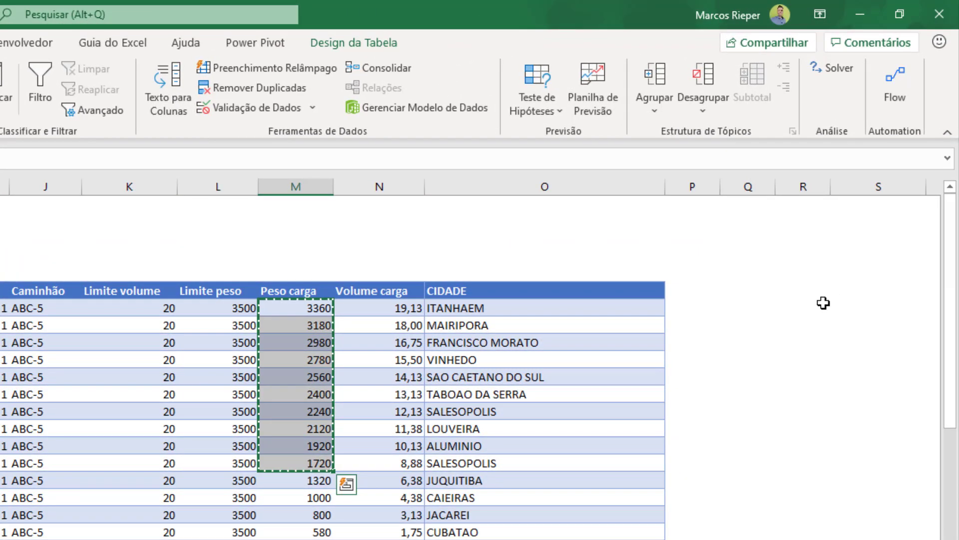
# Paste the copied Peso carga values with their formatting into column R, starting at R7
pyautogui.press('Right')
pyautogui.press('Right')
pyautogui.press('Right')
pyautogui.press('Right')
pyautogui.press('Right')
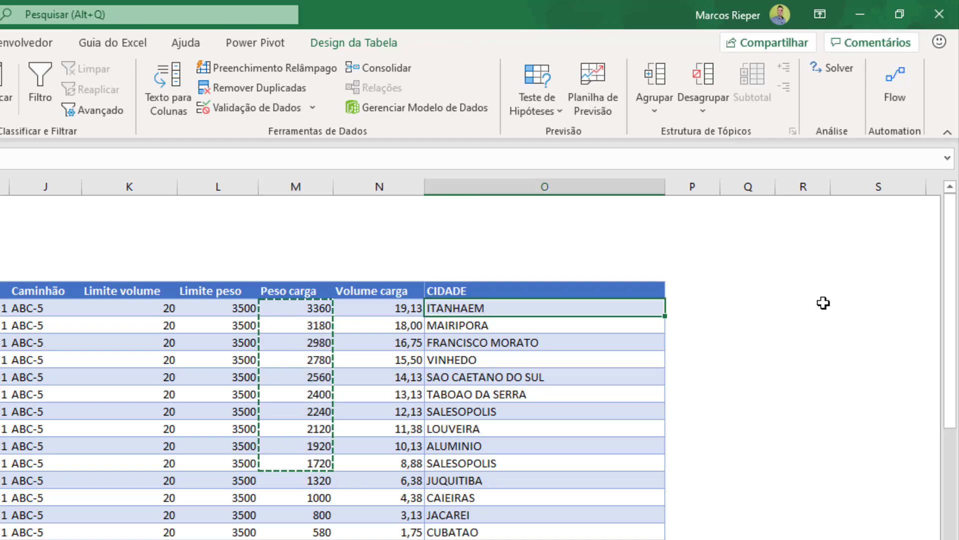
pyautogui.hotkey('ctrl', 'v')
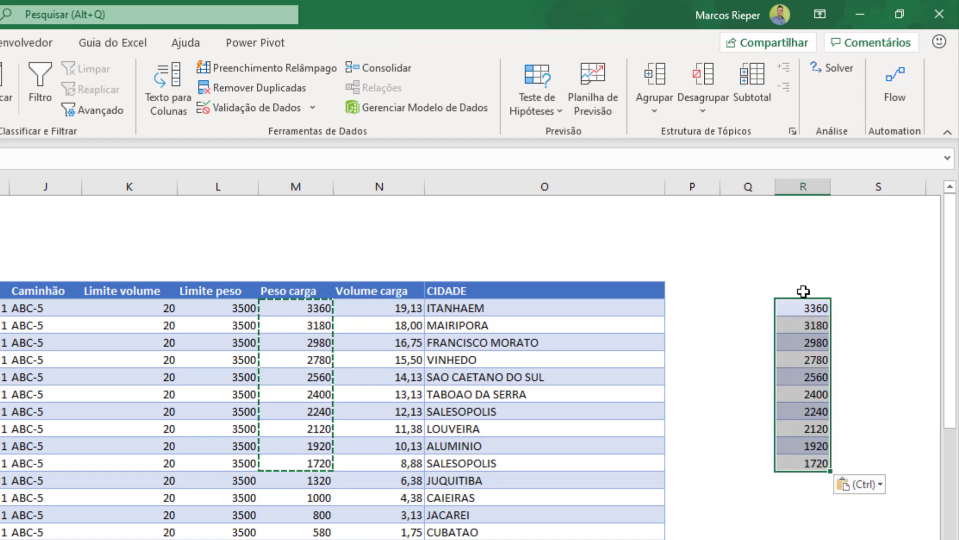
# Cancel the copy selection and undo the paste in column R
pyautogui.click(804, 291)
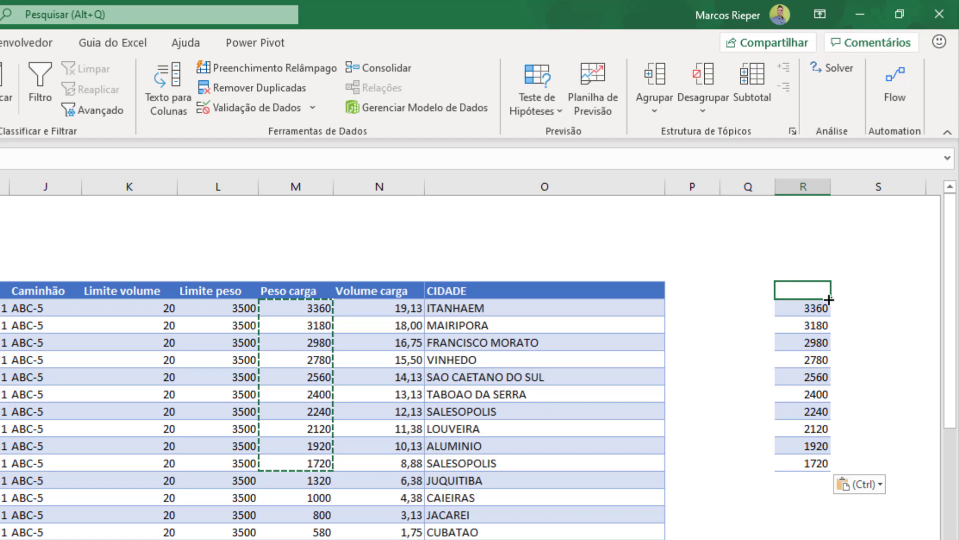
pyautogui.press('Escape')
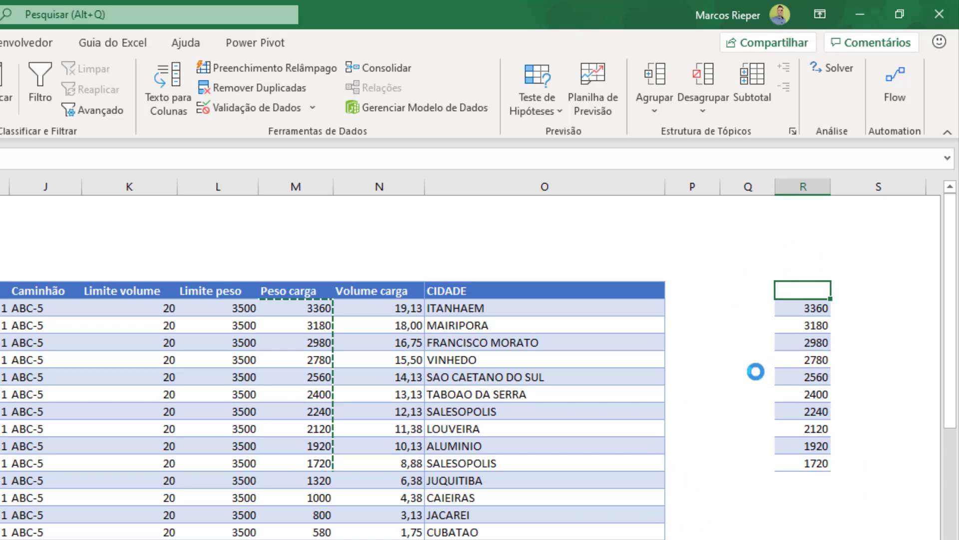
pyautogui.hotkey('ctrl', 'z')
# Copy the Peso carga values M7 to M15 and paste them as values only, starting at R6
pyautogui.moveTo(315, 307); pyautogui.dragTo(308, 446)
pyautogui.hotkey('ctrl', 'c')
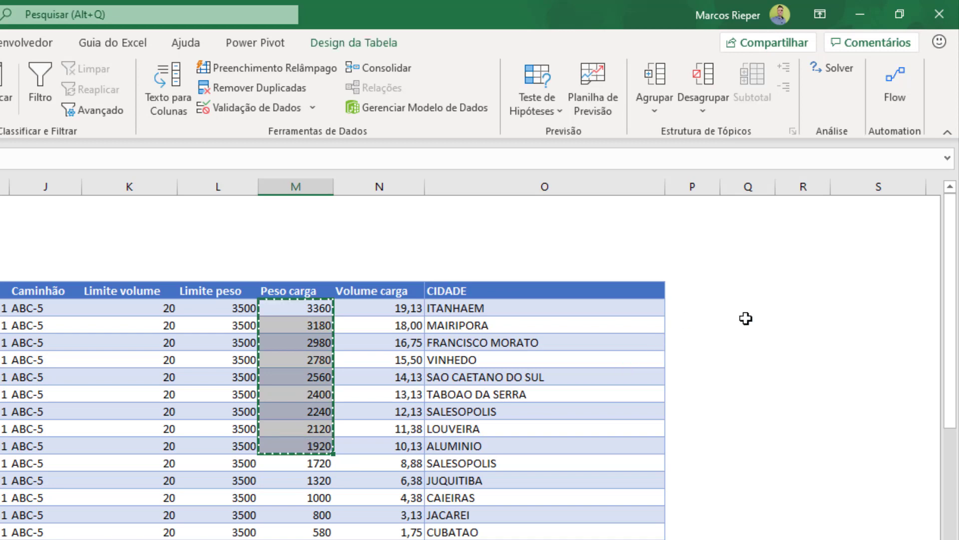
pyautogui.rightClick(801, 295)
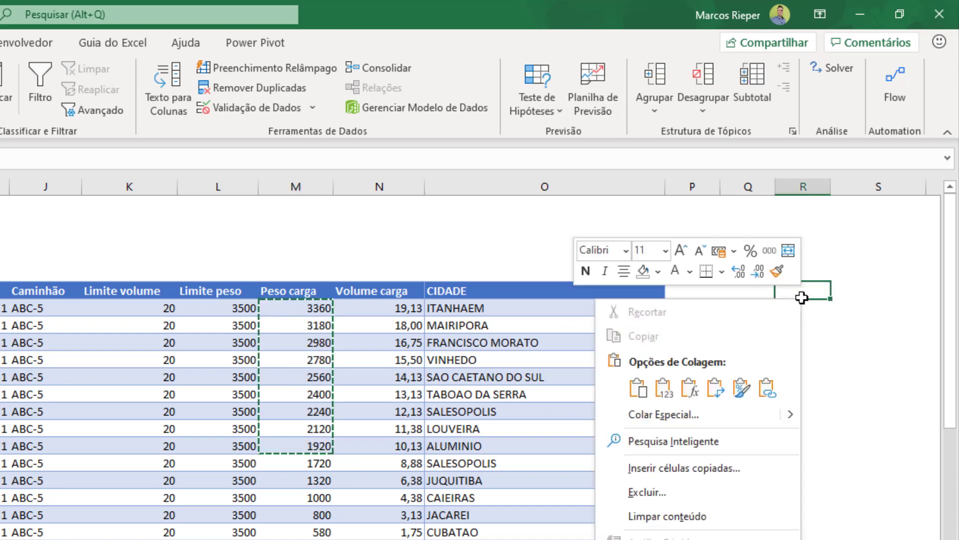
pyautogui.click(659, 395)
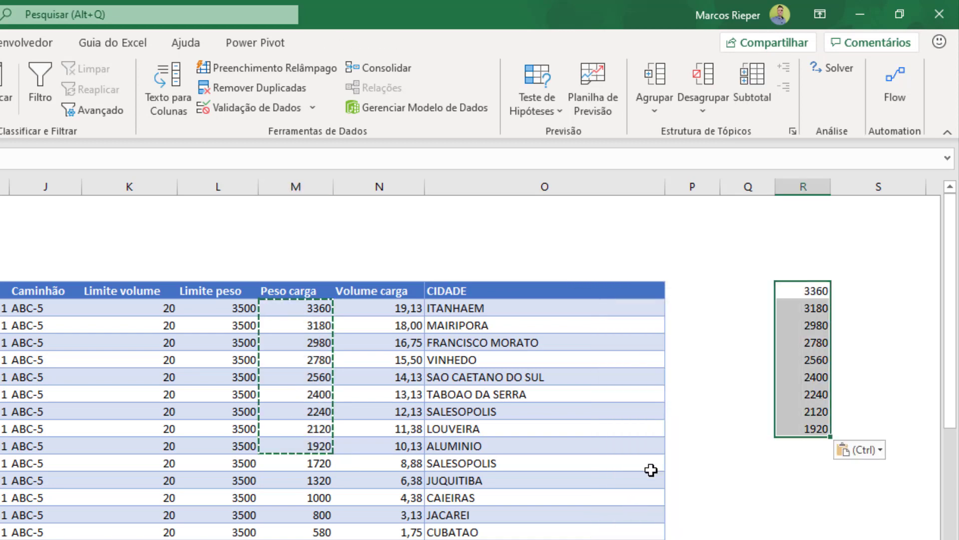
# Undo the values-only paste in column R and return to the Peso carga column
pyautogui.hotkey('ctrl', 'z')
pyautogui.press('Escape')
pyautogui.click(317, 343)
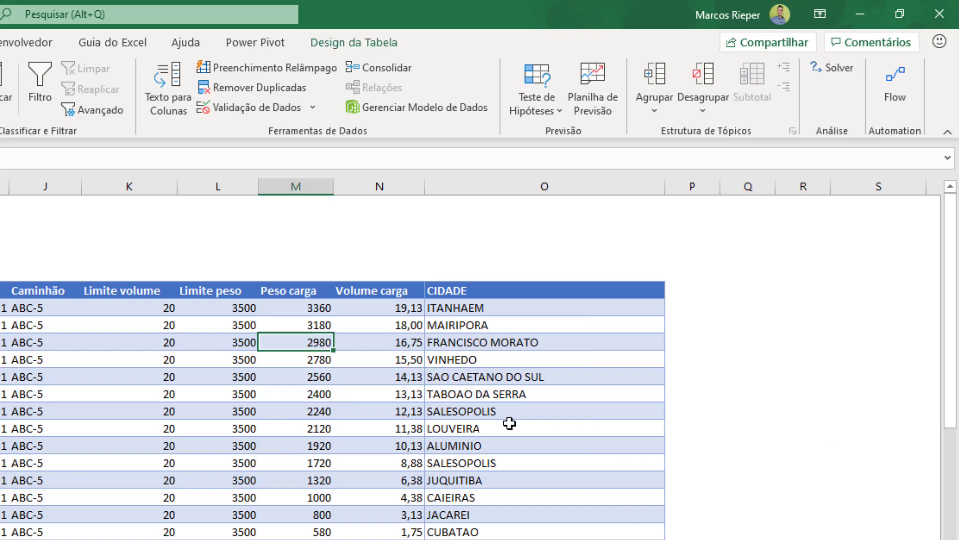
# Select the Peso carga values from M7 to M15 and copy them again
pyautogui.press('Up')
pyautogui.press('Up')
pyautogui.hotkey('shift', 'Down')
pyautogui.hotkey('shift', 'Down')
pyautogui.hotkey('shift', 'Down')
pyautogui.hotkey('shift', 'Down')
pyautogui.hotkey('shift', 'Down')
pyautogui.hotkey('shift', 'Down')
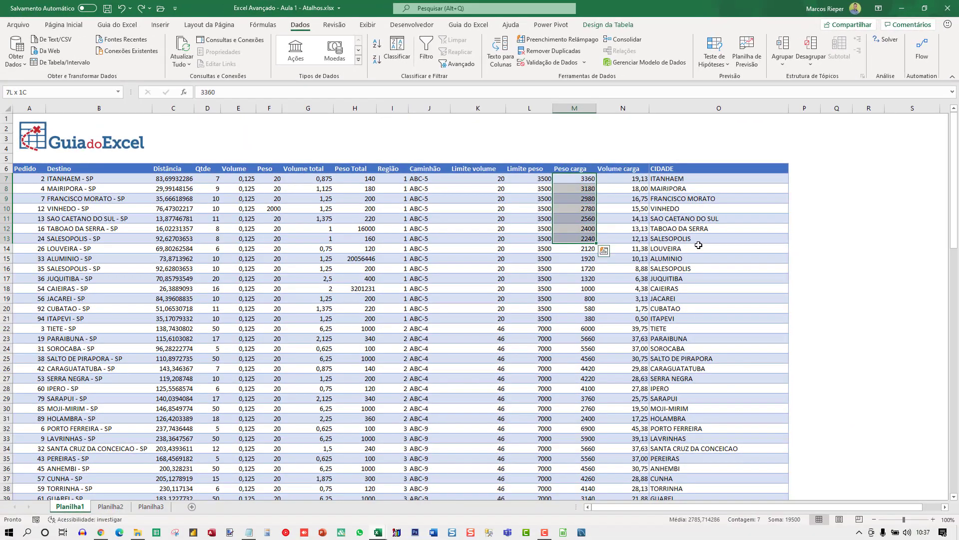
pyautogui.hotkey('shift', 'Down')
pyautogui.hotkey('shift', 'Down')
pyautogui.hotkey('ctrl', 'c')
# Use Paste Special with the Valores option to paste the copied values into column Q, starting at Q7
pyautogui.press('Right')
pyautogui.press('Right')
pyautogui.press('Right')
pyautogui.press('Right')
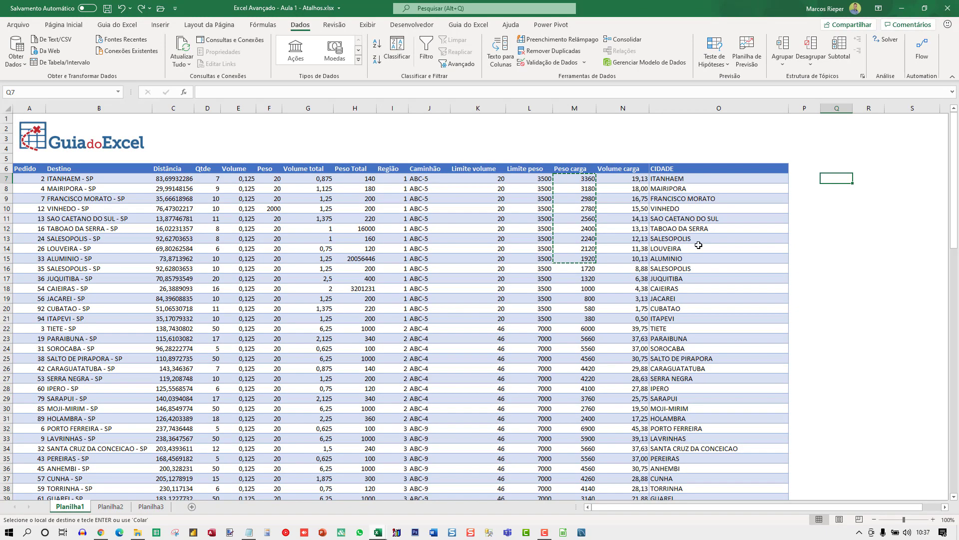
pyautogui.press('alt')
pyautogui.press('e')
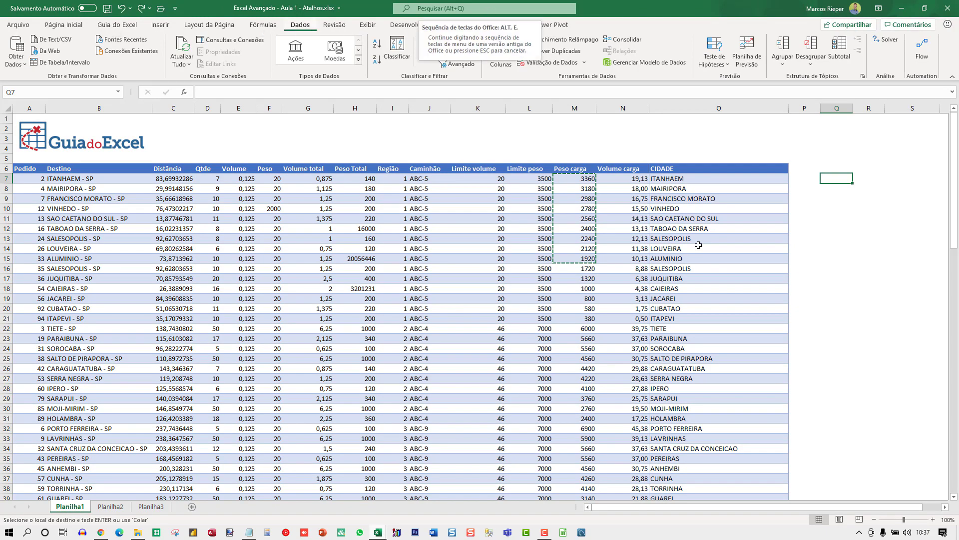
pyautogui.press('s')
pyautogui.press('v')
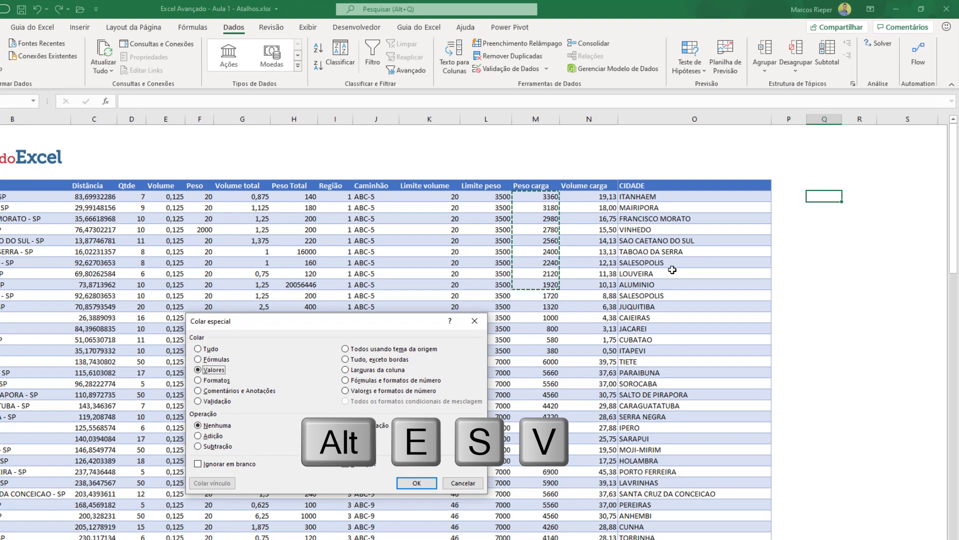
pyautogui.press('Return')
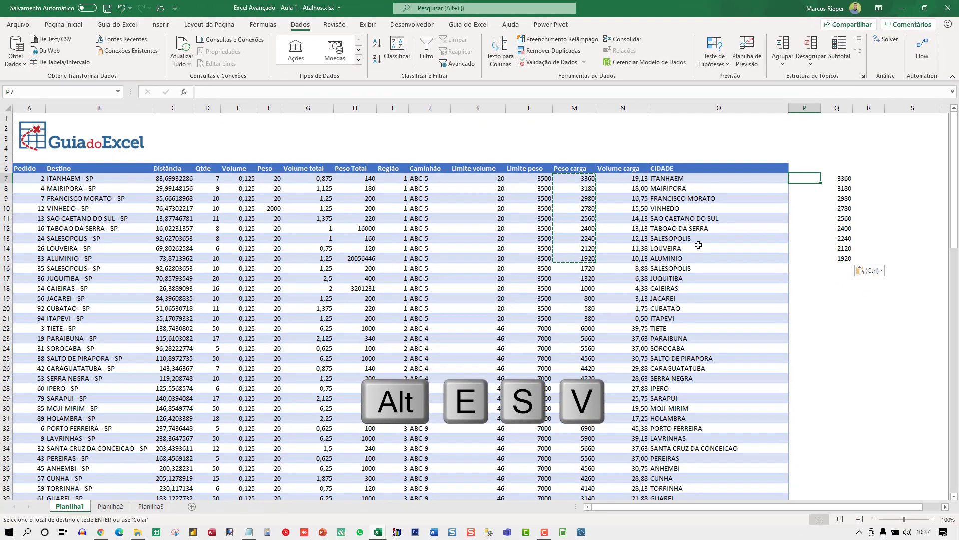
# Undo the Paste Special in column Q and go back to cell M7
pyautogui.press('Right')
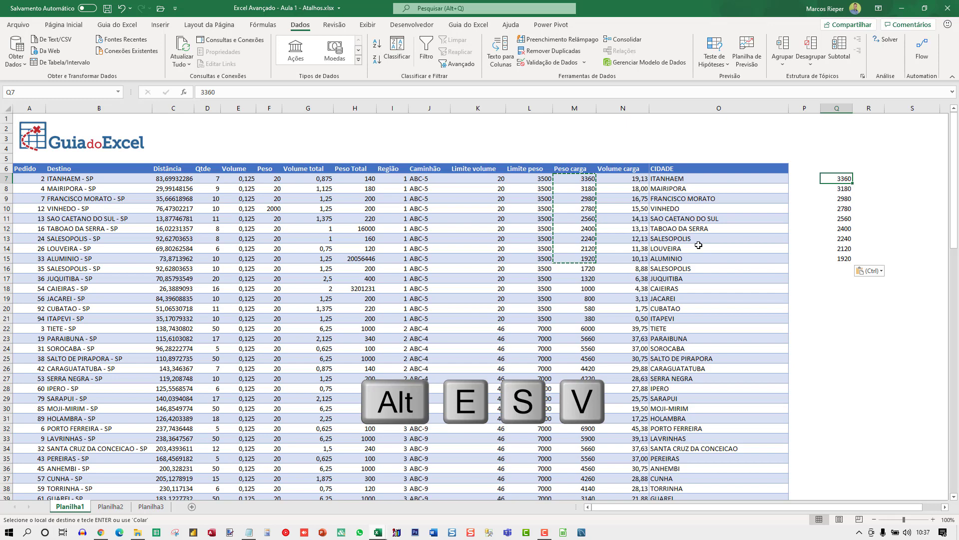
pyautogui.press('Escape')
pyautogui.hotkey('ctrl', 'z')
pyautogui.press('Left')
pyautogui.press('Left')
pyautogui.press('Left')
pyautogui.press('Left')
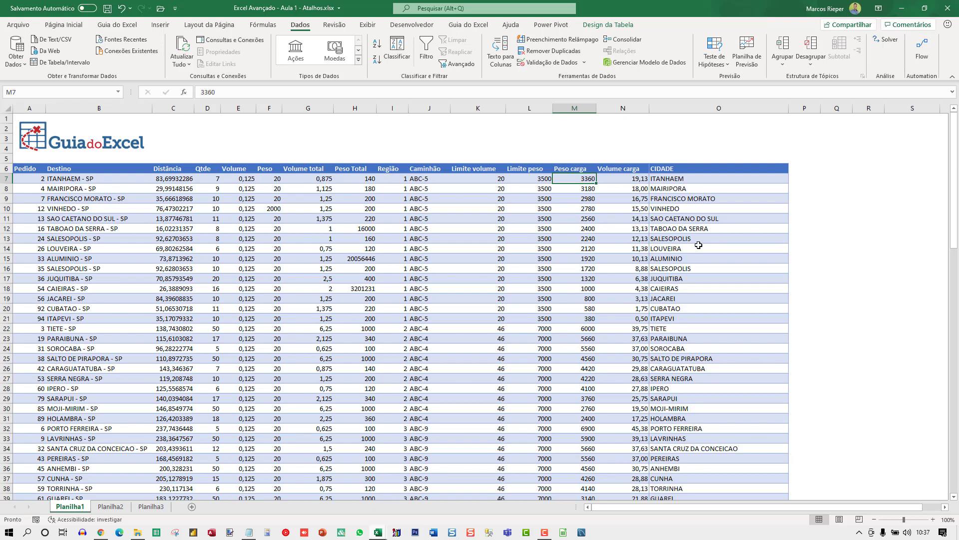
# Extend the selection from M7 down to M15 and copy these Peso carga values
pyautogui.hotkey('shift', 'Down')
pyautogui.hotkey('shift', 'Down')
pyautogui.hotkey('shift', 'Down')
pyautogui.hotkey('shift', 'Down')
pyautogui.hotkey('shift', 'Down')
pyautogui.hotkey('shift', 'Down')
pyautogui.hotkey('shift', 'Down')
pyautogui.hotkey('shift', 'Down')
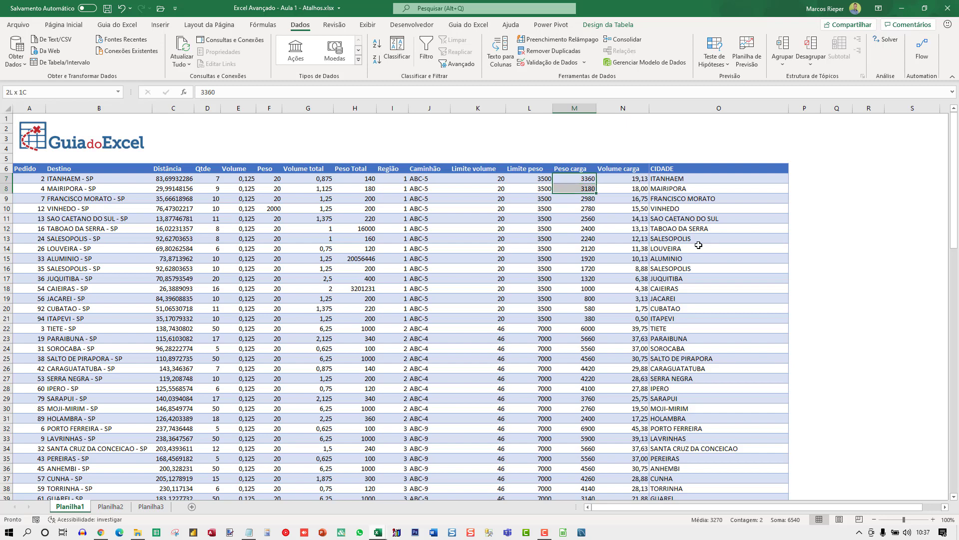
pyautogui.hotkey('ctrl', 'c')
# Paste only the values of the copied cells at Q7, using the paste options for that cell
pyautogui.press('Menu')
pyautogui.press('Right')
pyautogui.press('Right')
pyautogui.press('Right')
pyautogui.press('Right')
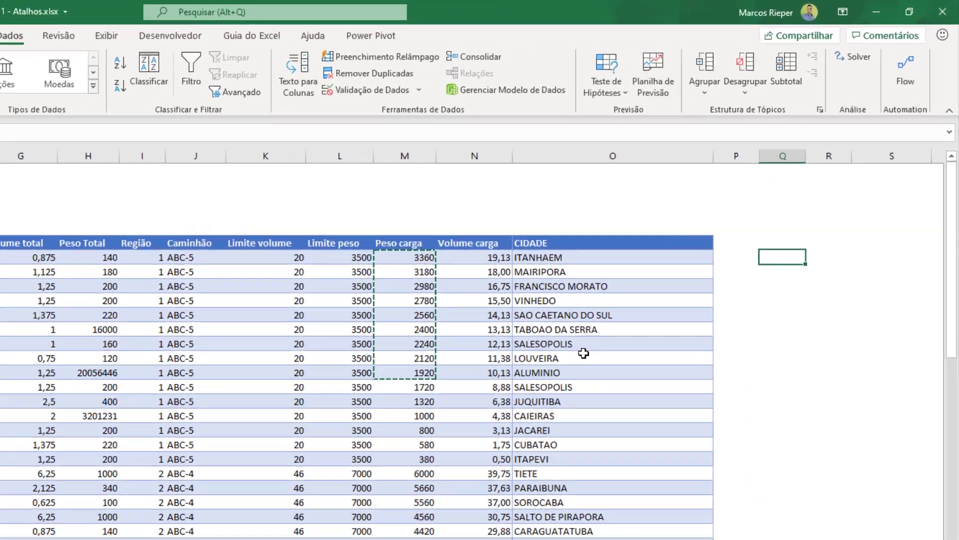
pyautogui.press('Menu')
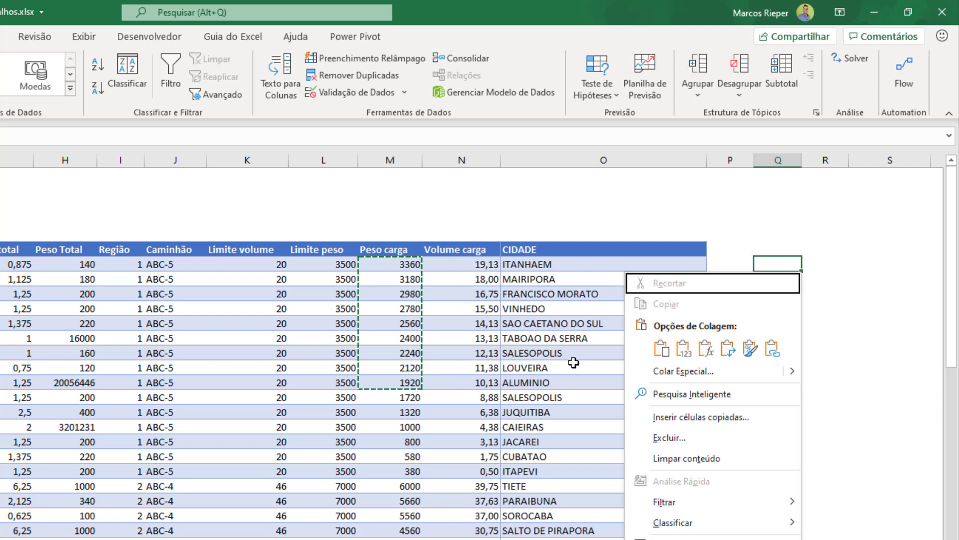
pyautogui.hotkey('ctrl', 'v')
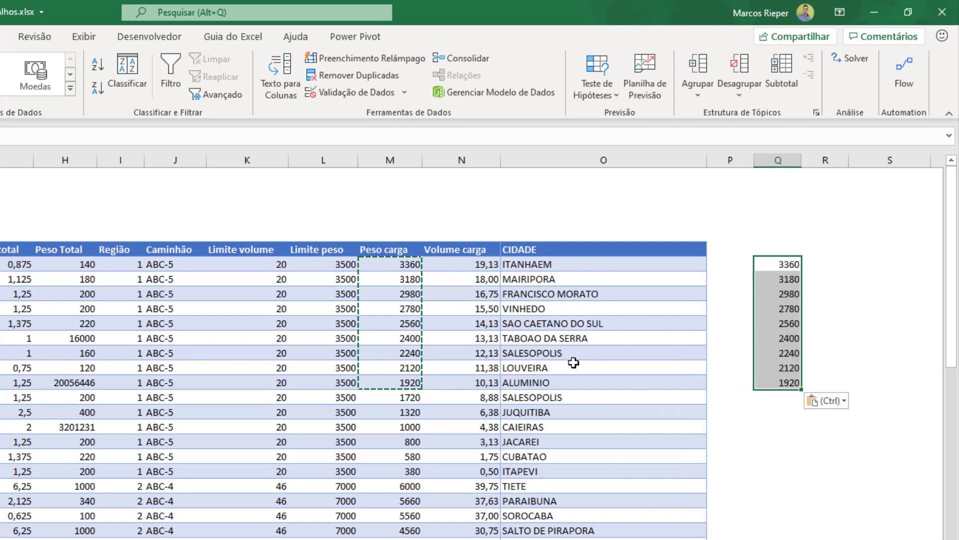
# Cancel the copy selection and delete the values pasted in column Q
pyautogui.press('Escape')
pyautogui.press('Escape')
pyautogui.press('Delete')
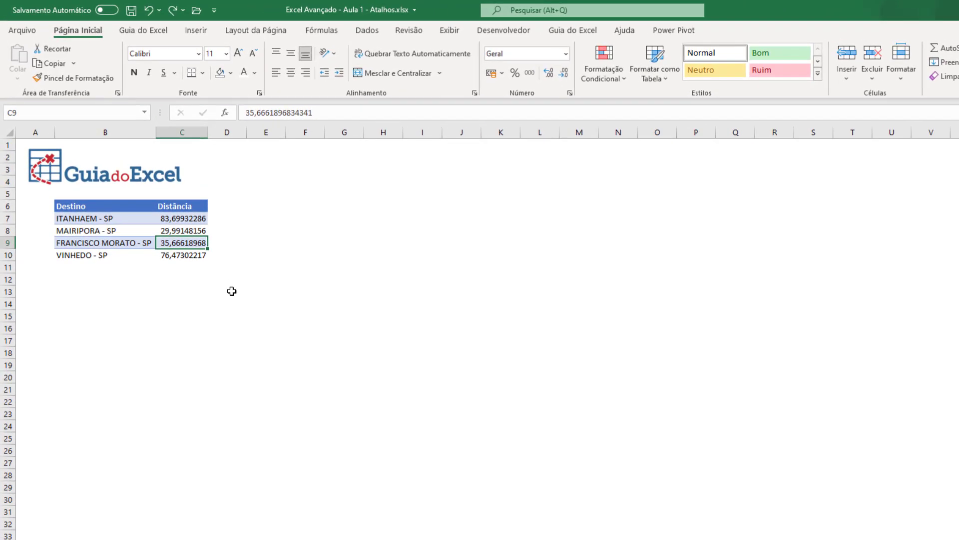
# Select the whole table with the Destino and Distância columns and insert a default chart from it
pyautogui.press('Down')
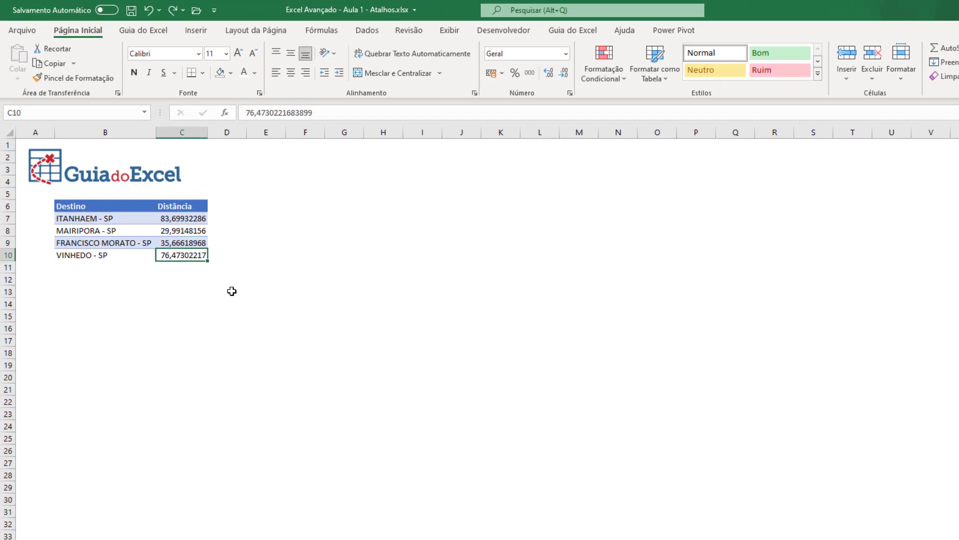
pyautogui.hotkey('ctrl', 'a')
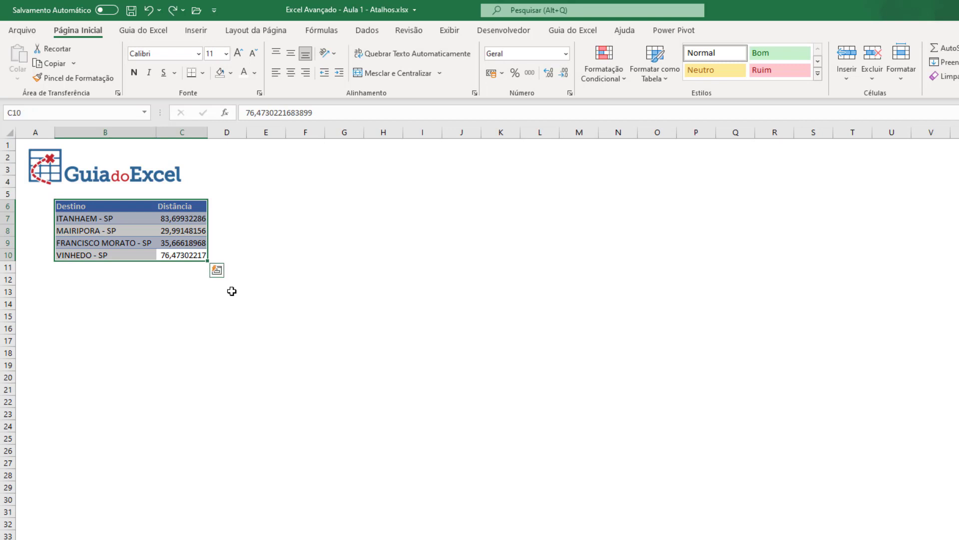
pyautogui.hotkey('alt', 'F1')
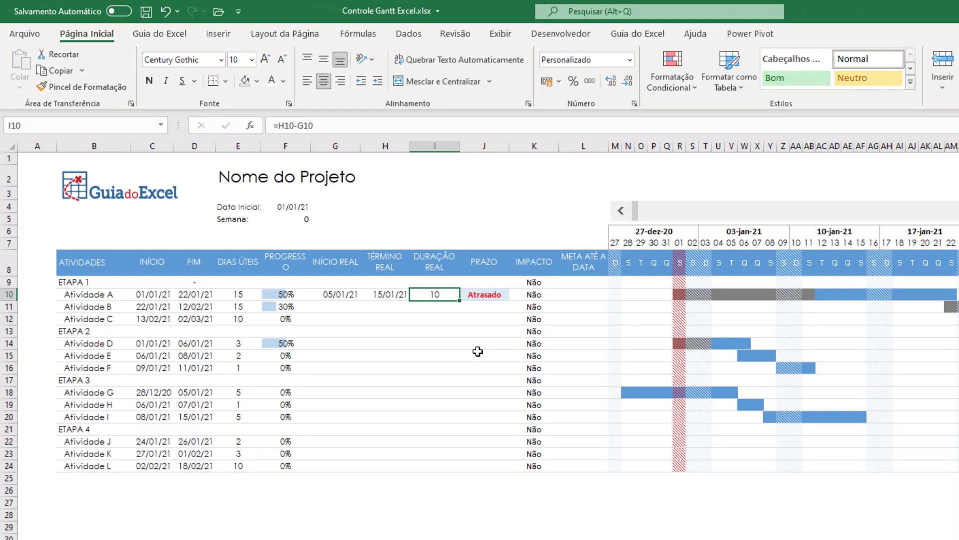
# In the Controle Gantt Excel workbook, open Atividade A's Duração real formula in I10 for editing, go to its end and confirm it
pyautogui.press('F2')
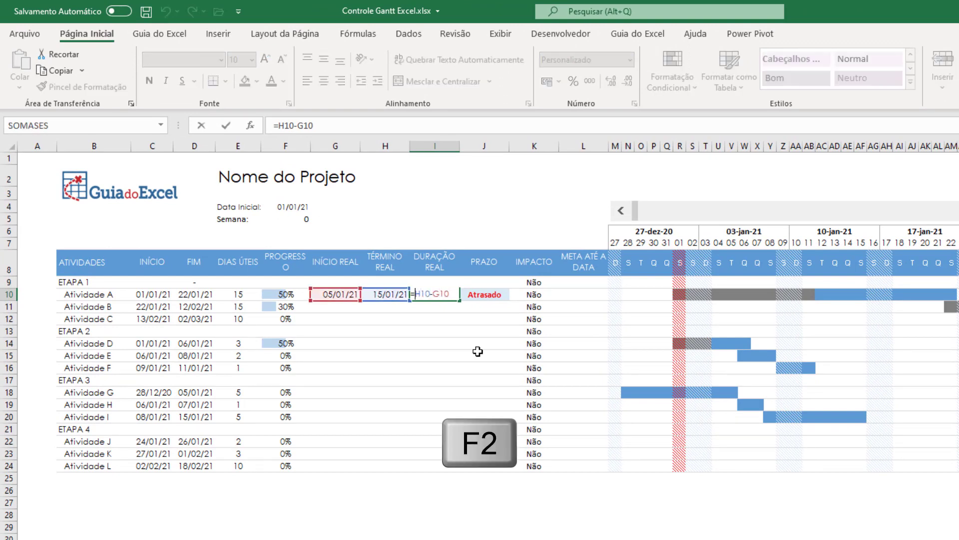
pyautogui.press('Right')
pyautogui.press('Right')
pyautogui.press('Right')
pyautogui.press('Right')
pyautogui.press('Right')
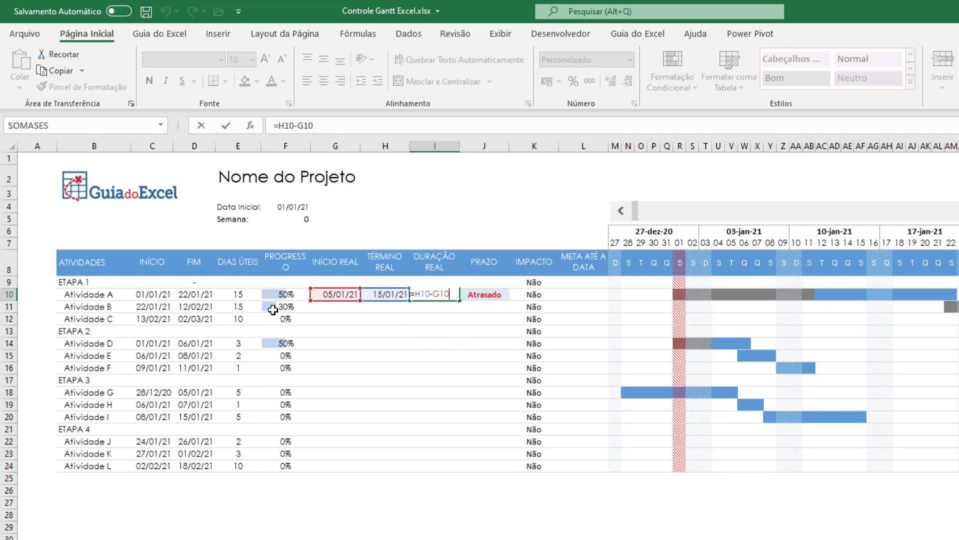
pyautogui.hotkey('ctrl', 'Return')
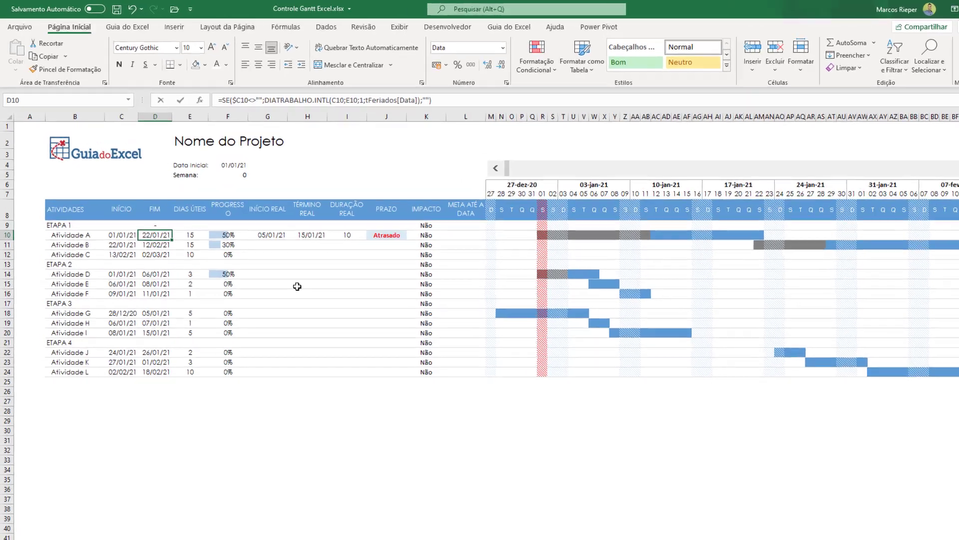
# Open Atividade A's Fim formula in D10 for editing and move the insertion point back to the tFeriados[Data] argument
pyautogui.press('F2')
pyautogui.press('Left')
pyautogui.press('Left')
pyautogui.press('Left')
pyautogui.press('Left')
pyautogui.press('Left')
pyautogui.press('Left')
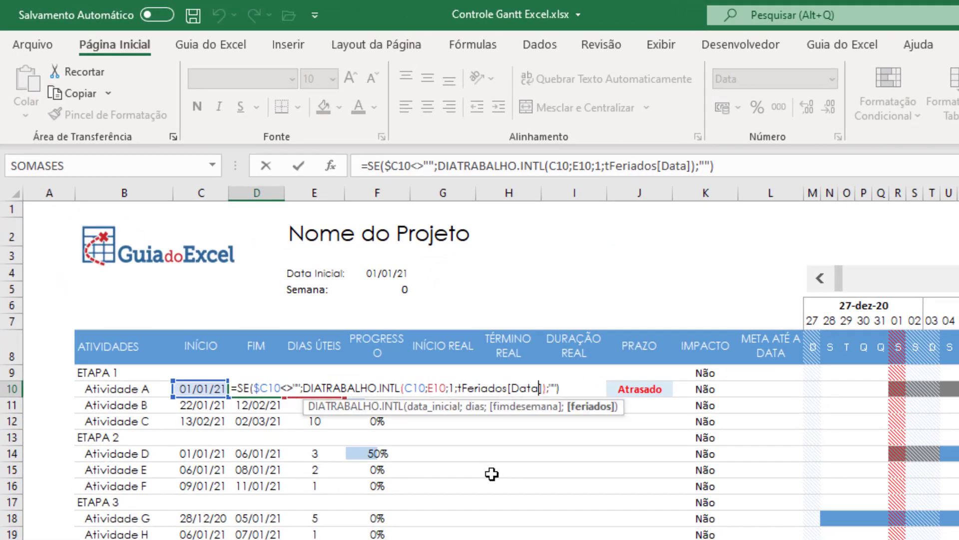
# Select the tFeriados[Data] argument in the formula, evaluate it in place, and undo the evaluation
pyautogui.hotkey('shift', 'Left')
pyautogui.hotkey('shift', 'Left')
pyautogui.hotkey('shift', 'Left')
pyautogui.hotkey('shift', 'Left')
pyautogui.hotkey('shift', 'Left')
pyautogui.hotkey('shift', 'Left')
pyautogui.hotkey('shift', 'Left')
pyautogui.hotkey('shift', 'Left')
pyautogui.hotkey('shift', 'Left')
pyautogui.hotkey('shift', 'Left')
pyautogui.hotkey('shift', 'Left')
pyautogui.hotkey('shift', 'Left')
pyautogui.hotkey('shift', 'Left')
pyautogui.hotkey('shift', 'Left')
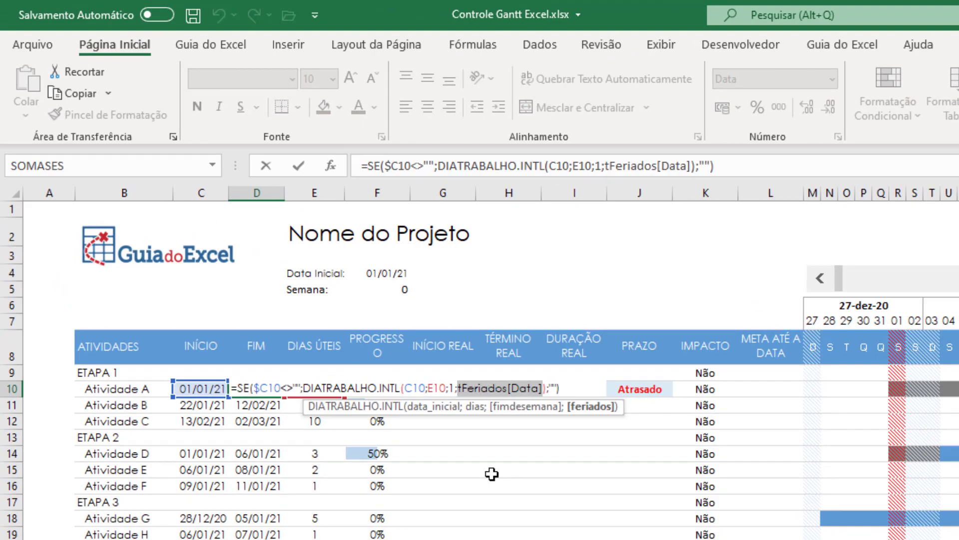
pyautogui.press('F9')
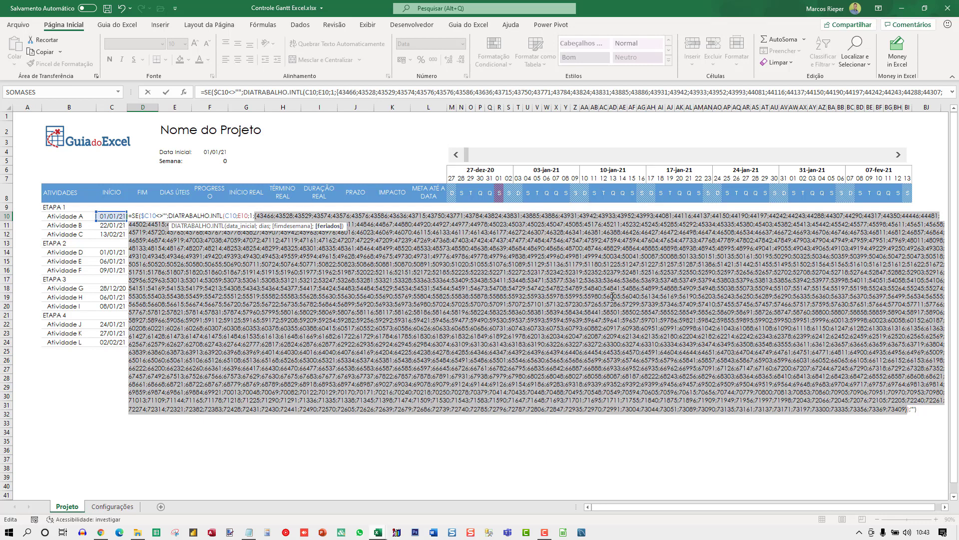
pyautogui.hotkey('ctrl', 'z')
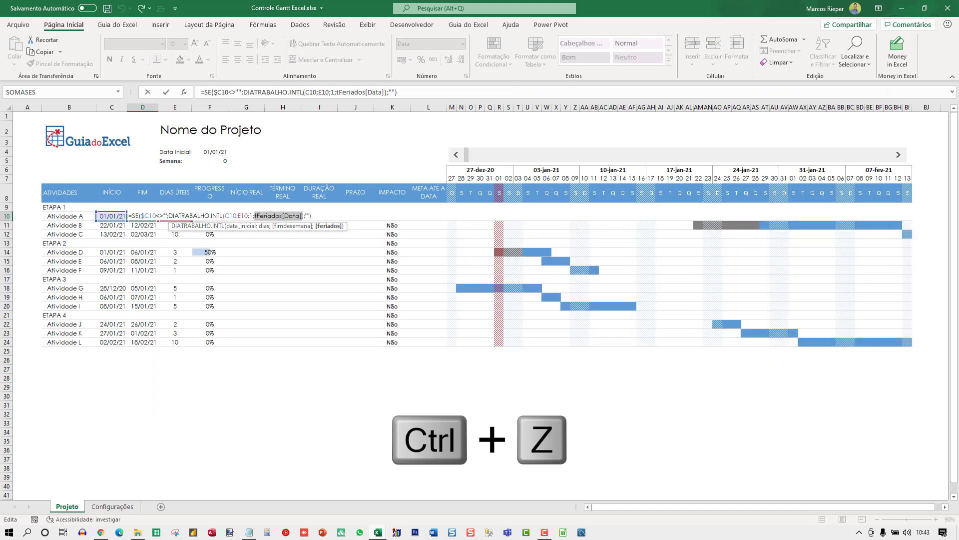
# Select the E10 days argument in the D10 formula, evaluate it in place, undo the evaluation and leave editing without changes
pyautogui.press('Left')
pyautogui.press('Left')
pyautogui.press('Left')
pyautogui.press('Left')
pyautogui.hotkey('shift', 'Left')
pyautogui.hotkey('shift', 'Left')
pyautogui.hotkey('shift', 'Left')
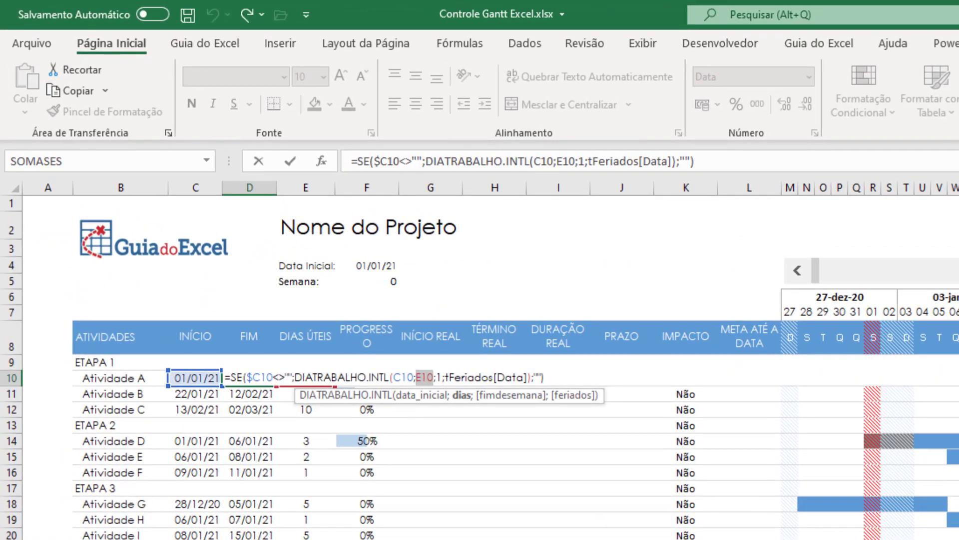
pyautogui.press('F9')
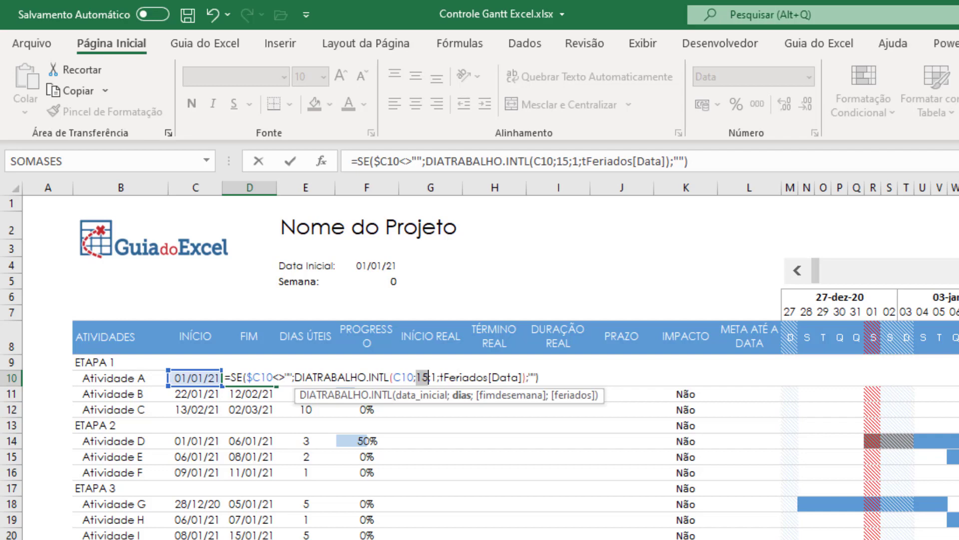
pyautogui.hotkey('ctrl', 'z')
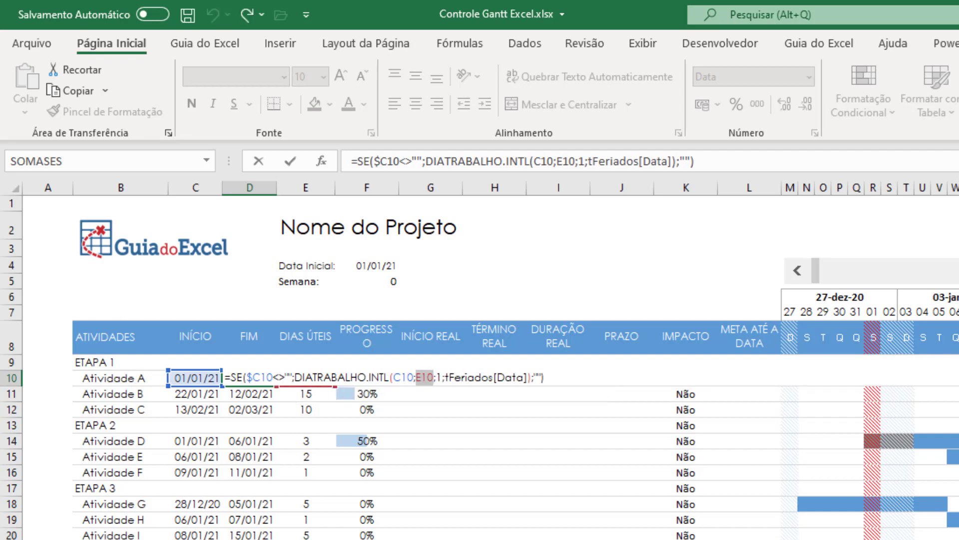
pyautogui.press('Escape')
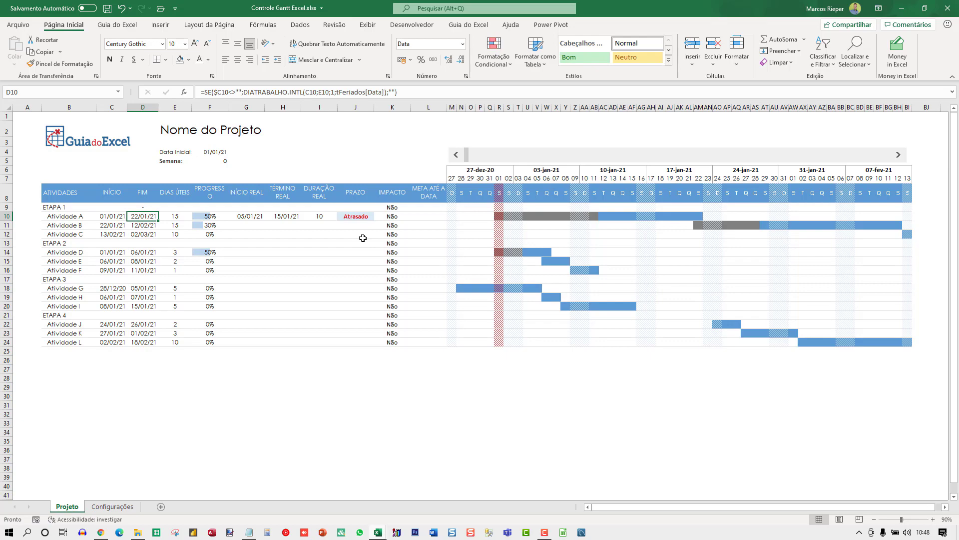
# Review Atividade A's Fim formula in D10 without changing it, and select its precedent cells C10 and E10
pyautogui.press('F2')
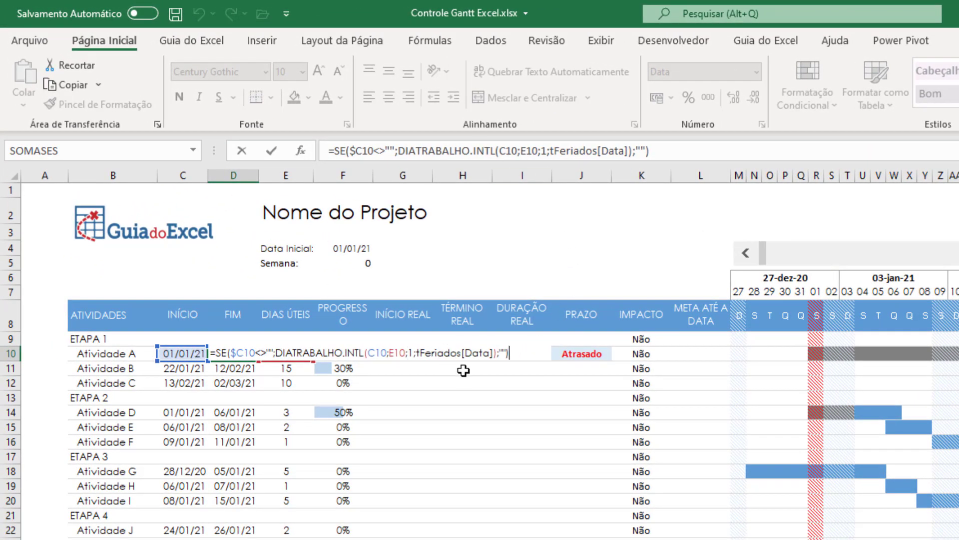
pyautogui.press('Escape')
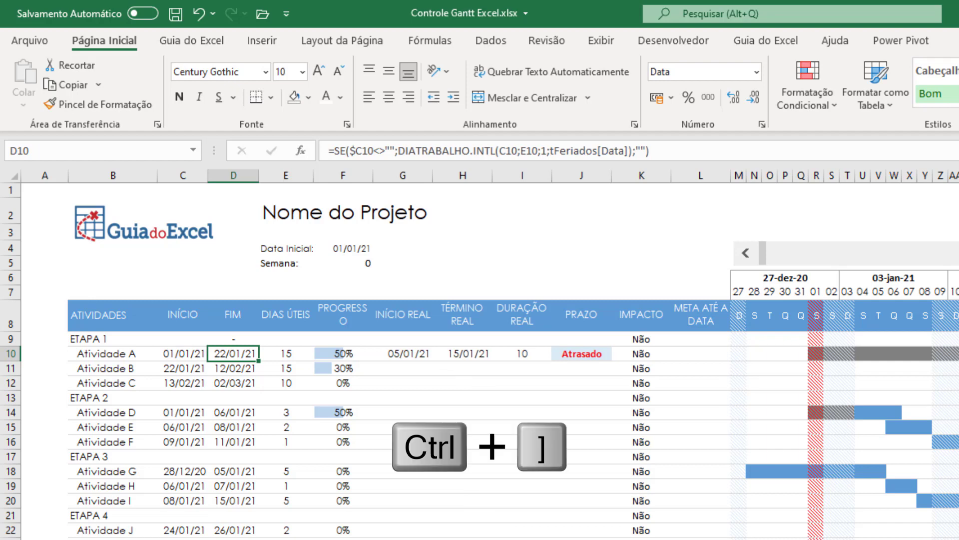
pyautogui.hotkey('ctrl', ']')
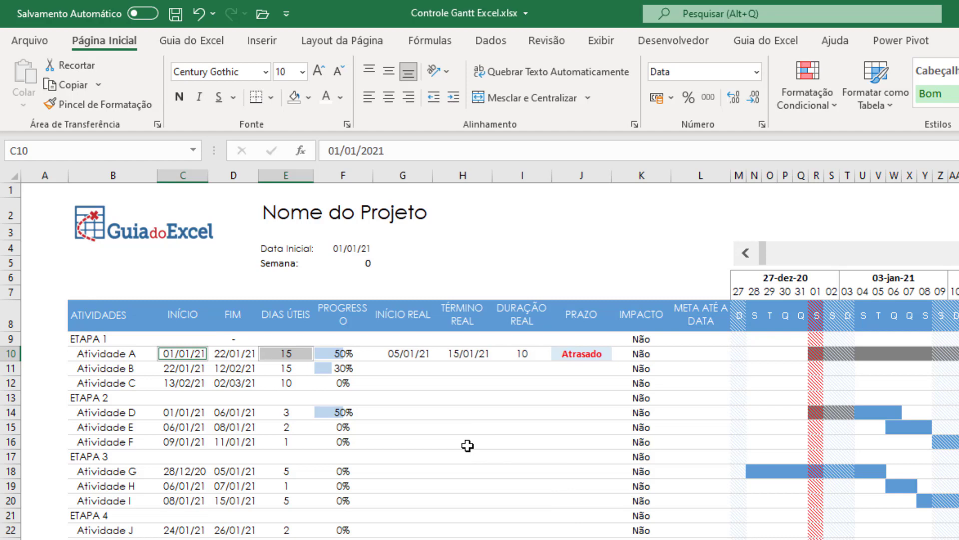
# Follow the formula links back and forth from row 10 through dependent cells D10, J10, D11 and C12
pyautogui.hotkey('ctrl', ']')
pyautogui.hotkey('ctrl', '[')
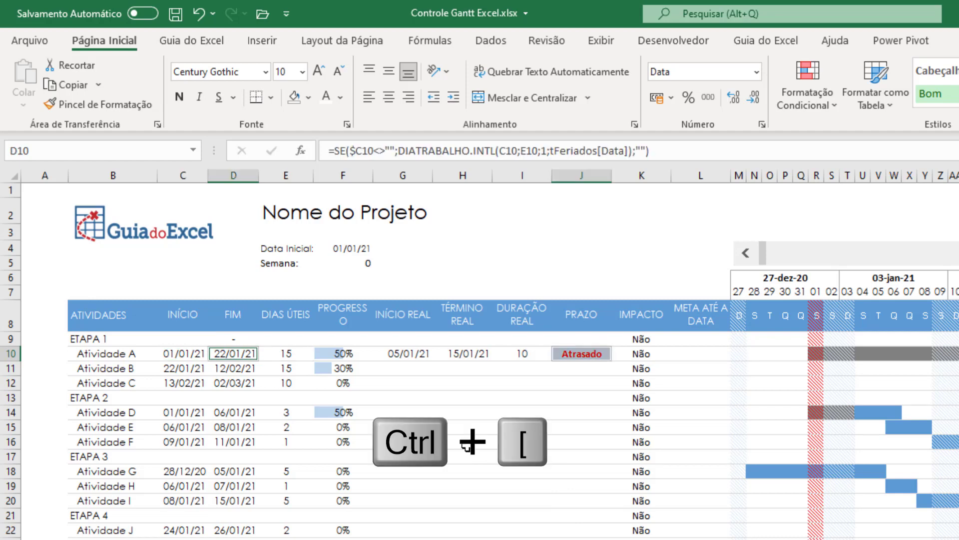
pyautogui.hotkey('ctrl', ']')
pyautogui.hotkey('ctrl', ']')
pyautogui.hotkey('ctrl', ']')
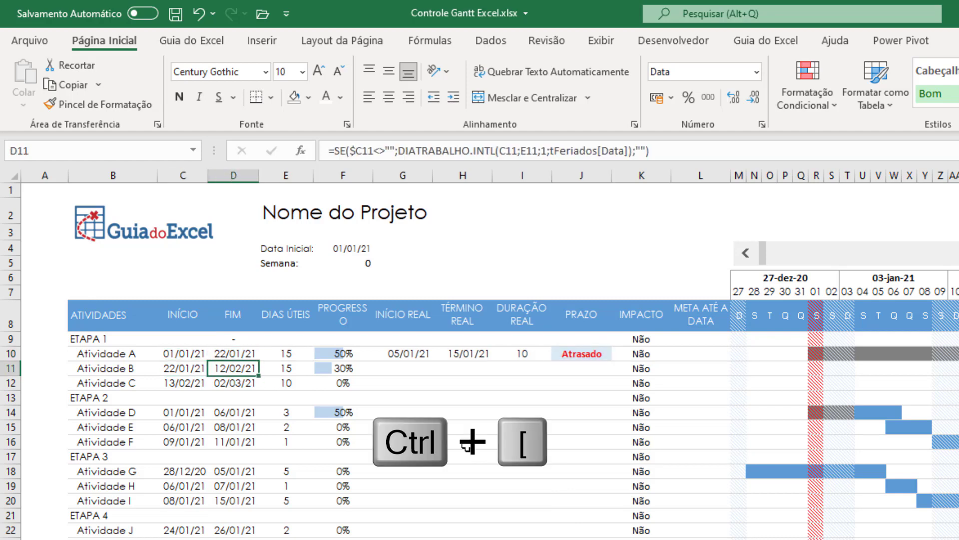
pyautogui.hotkey('ctrl', '[')
pyautogui.hotkey('ctrl', '[')
pyautogui.hotkey('ctrl', '[')
pyautogui.hotkey('ctrl', ']')
pyautogui.hotkey('ctrl', ']')
pyautogui.hotkey('ctrl', ']')
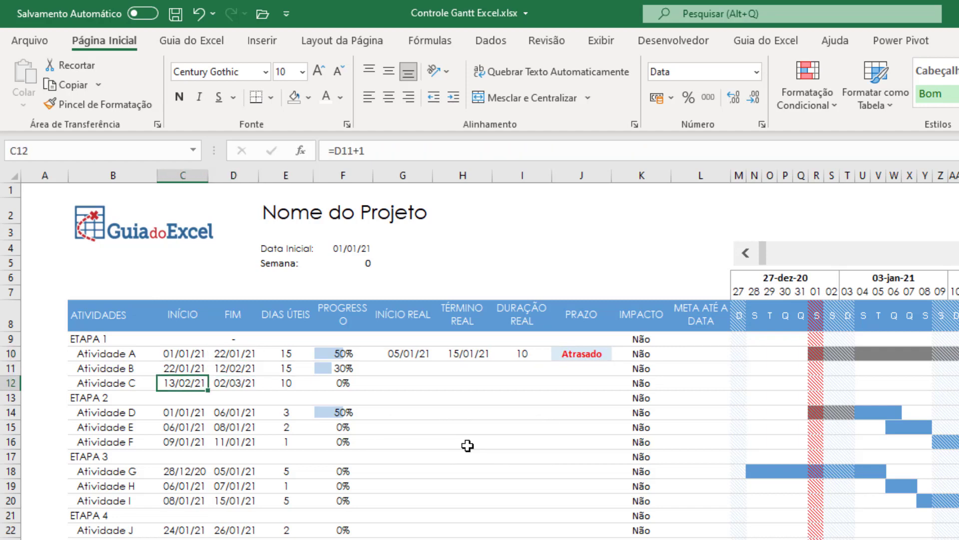
pyautogui.hotkey('ctrl', ']')
pyautogui.hotkey('ctrl', ']')
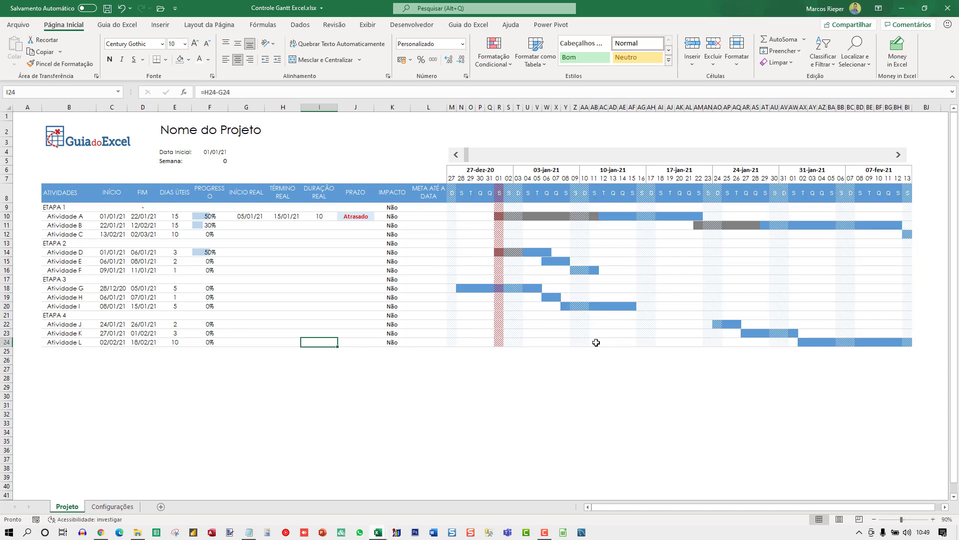
# Close the Controle Gantt Excel workbook
pyautogui.hotkey('ctrl', 'w')
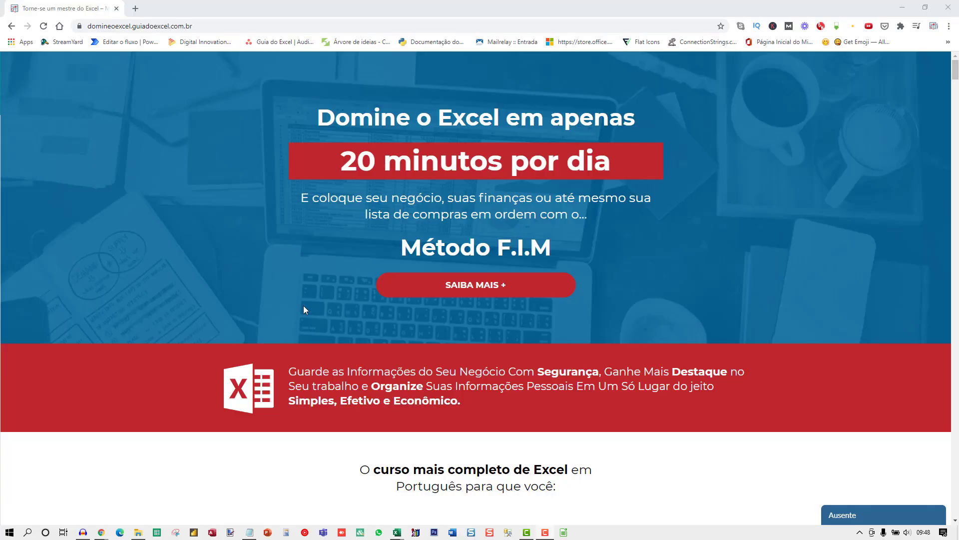
# Look through the Domine o Excel course page in the browser, from the introduction through the lesson lists and bonuses to the course questions
pyautogui.scroll(-15, 297, 306)
pyautogui.scroll(-20, 201, 281)
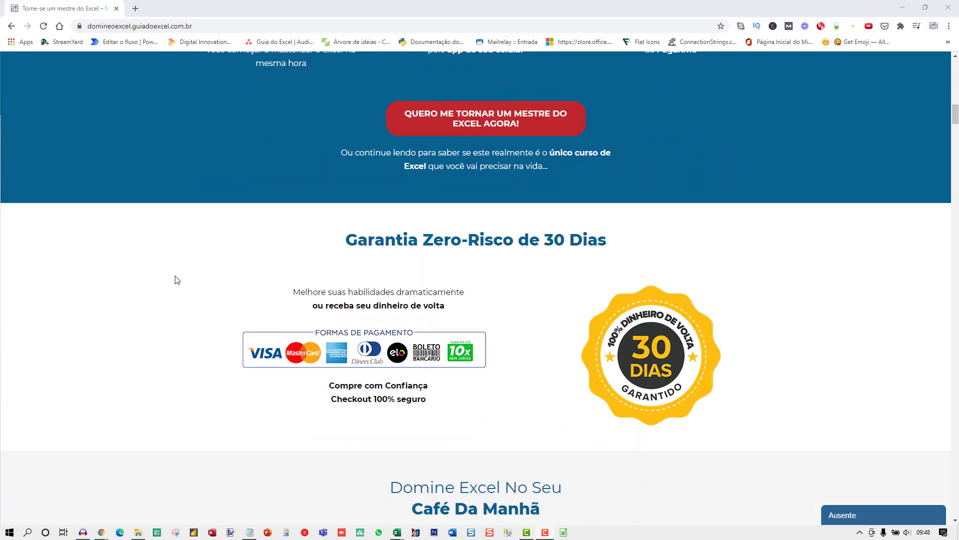
pyautogui.scroll(-20, 150, 282)
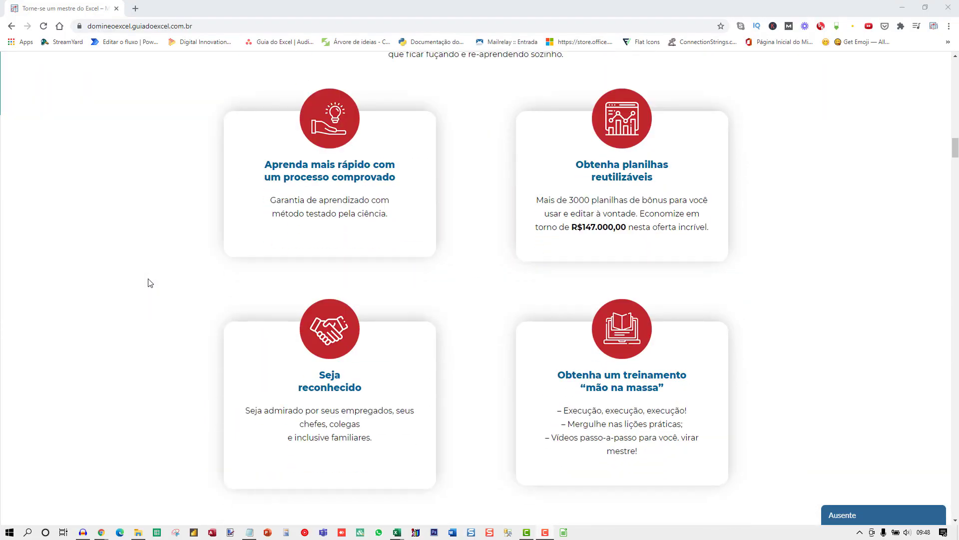
pyautogui.scroll(-20, 149, 290)
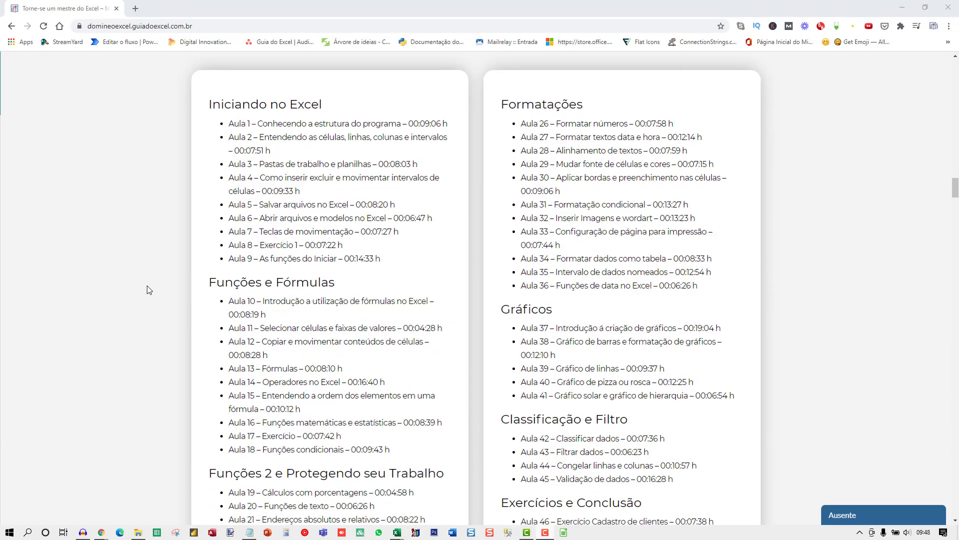
pyautogui.scroll(-20, 143, 298)
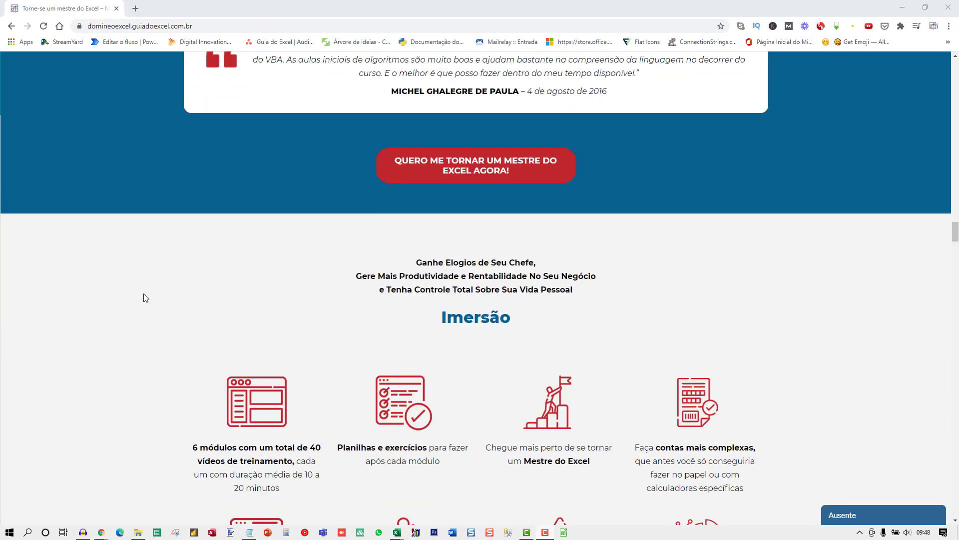
pyautogui.scroll(-20, 140, 303)
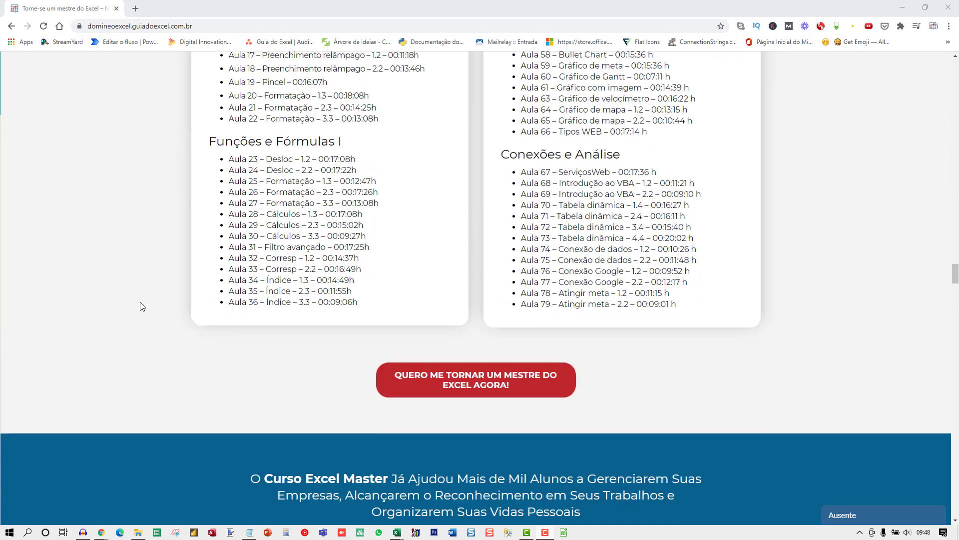
pyautogui.scroll(-20, 140, 312)
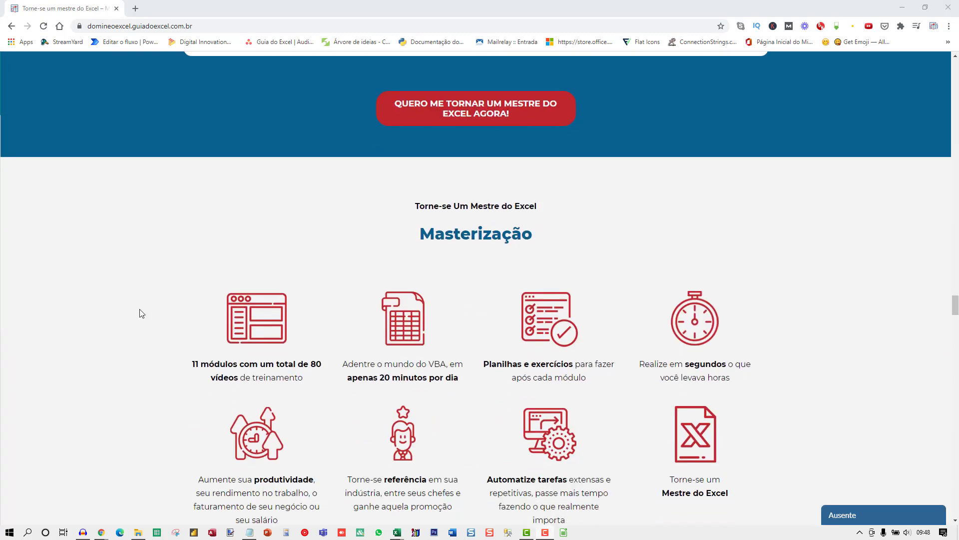
pyautogui.scroll(-20, 142, 315)
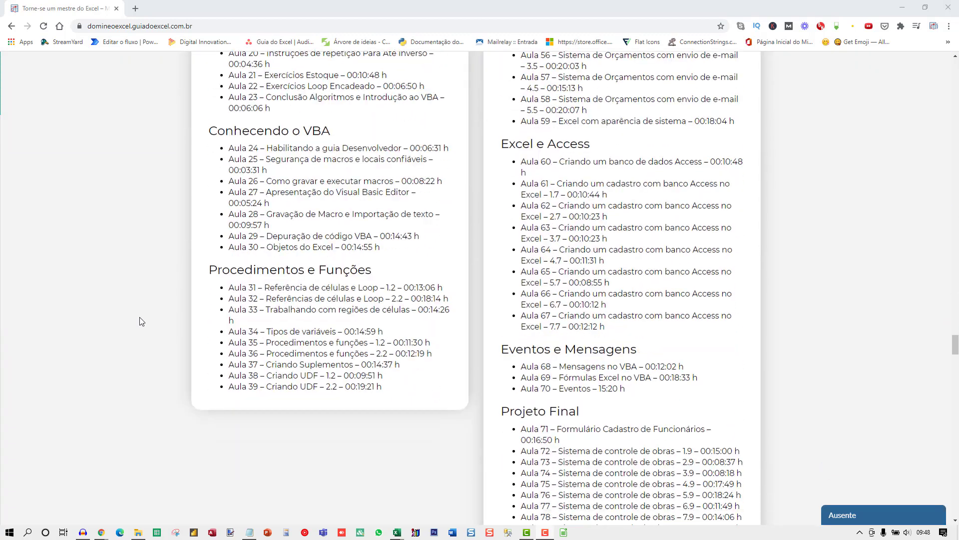
pyautogui.scroll(-20, 141, 325)
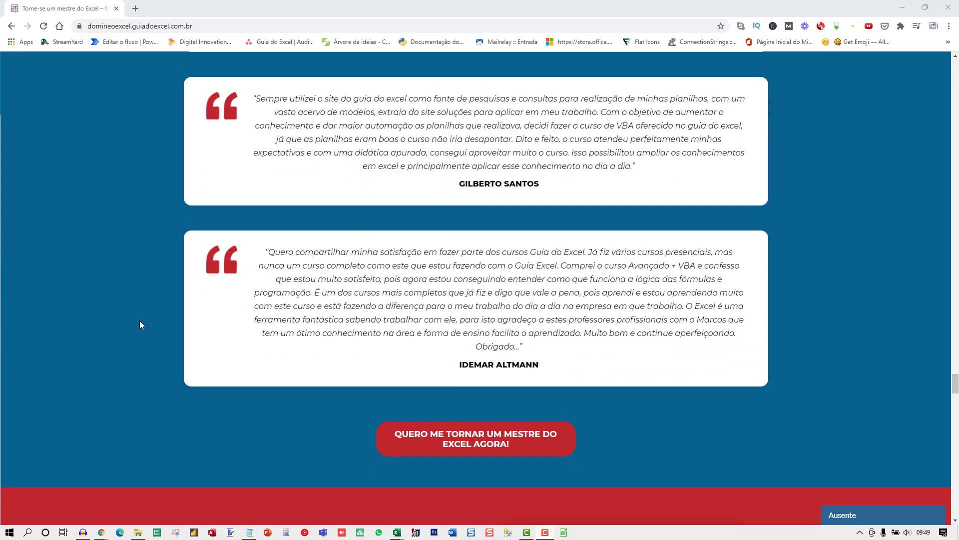
pyautogui.scroll(-20, 141, 338)
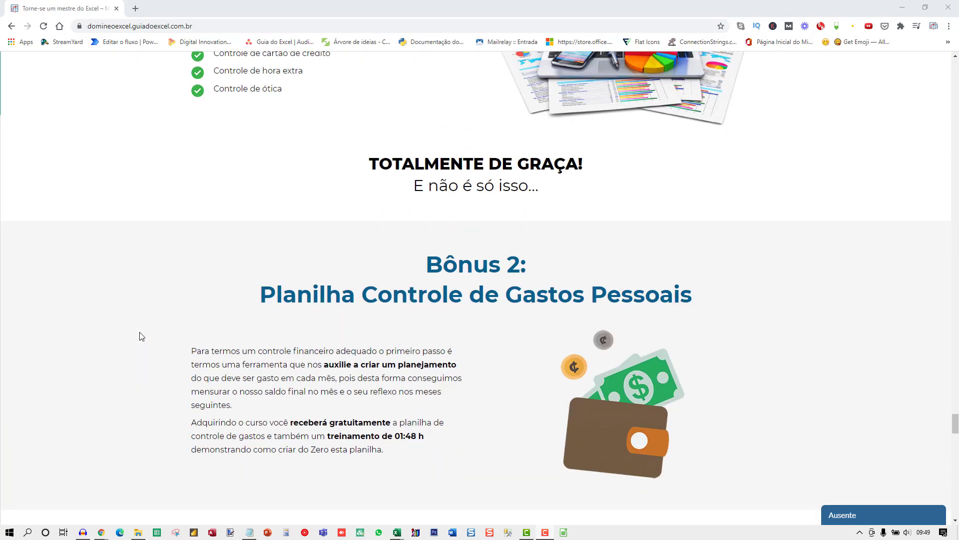
pyautogui.scroll(-20, 140, 345)
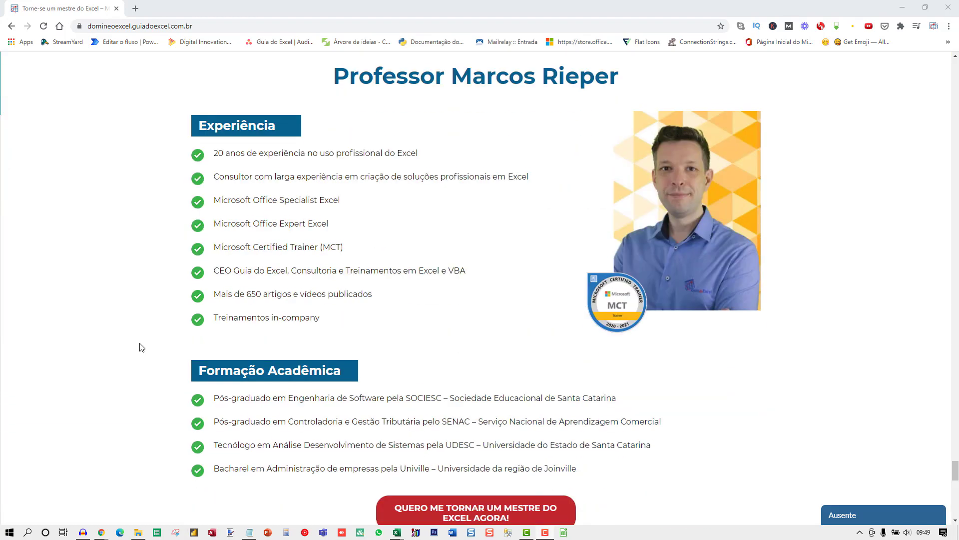
pyautogui.scroll(-2, 140, 346)
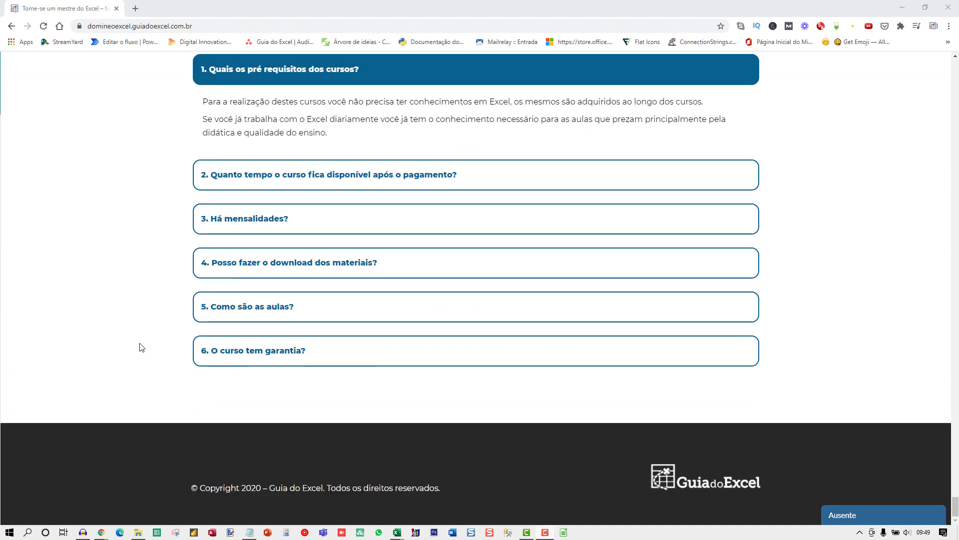